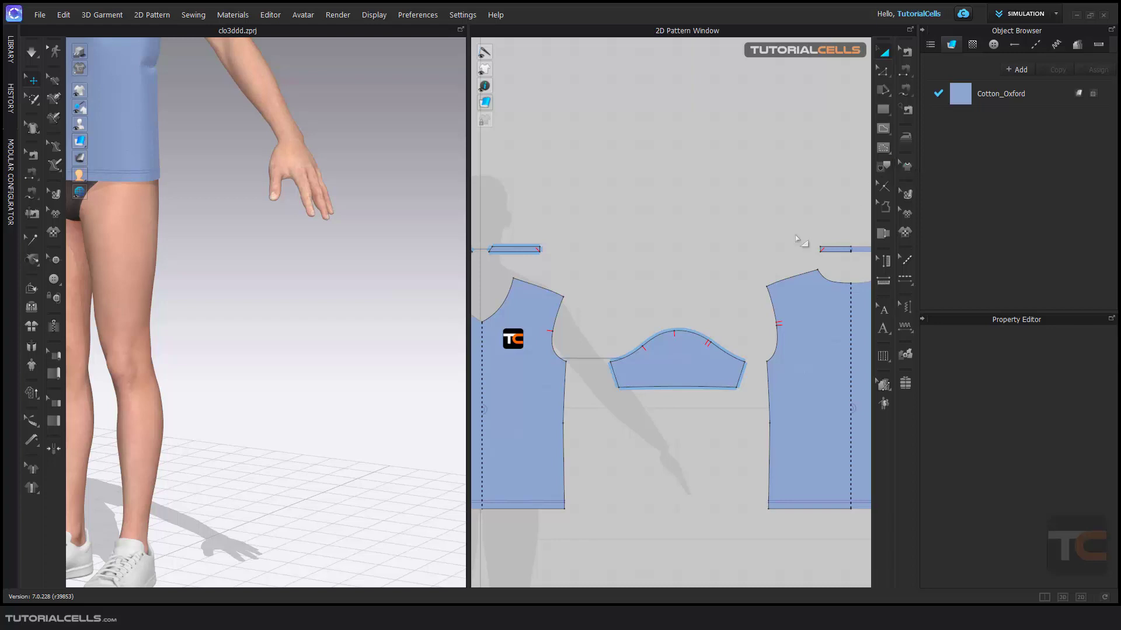
Step: Draw a rectangular pattern piece with a perimeter of about 218 cm below the sleeve pattern
middle_click_drag(593, 317, 515, 300)
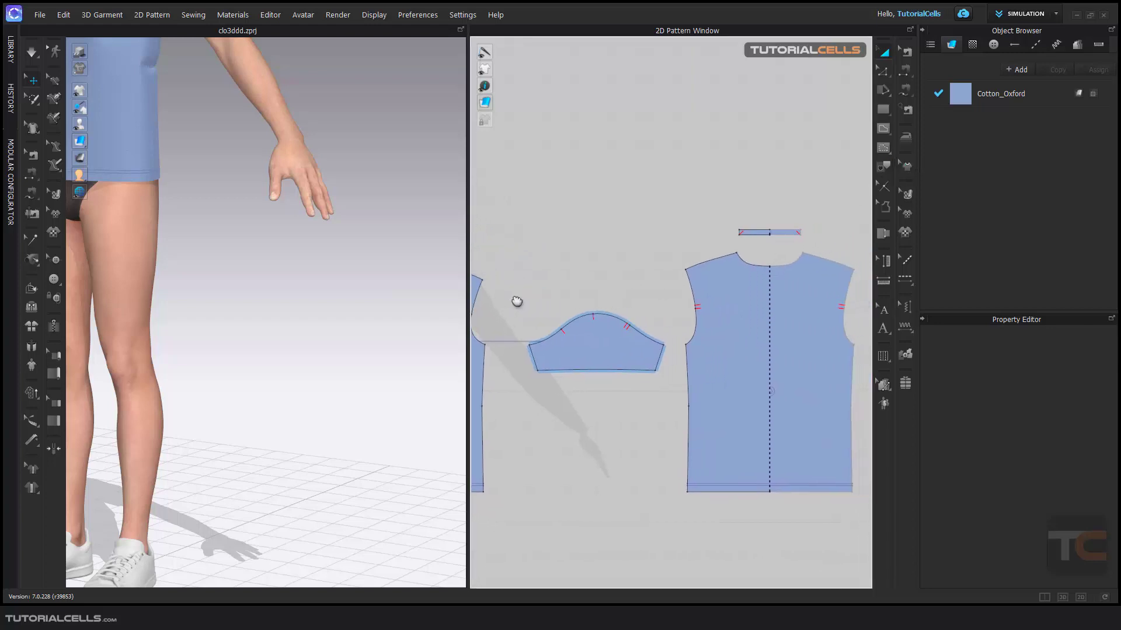
left_click(890, 71)
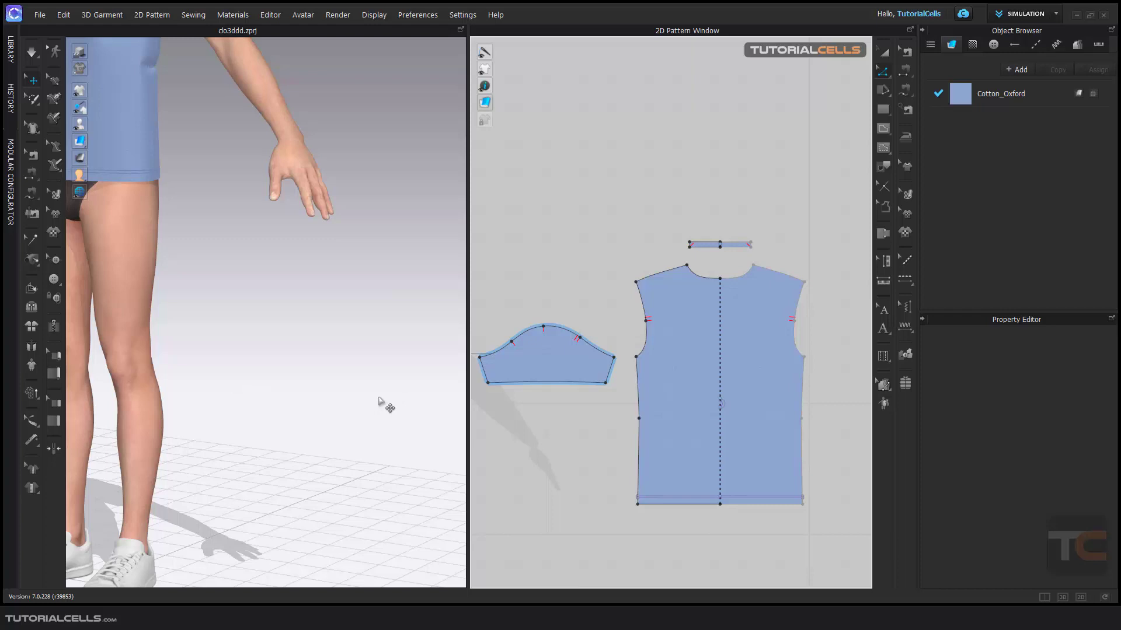
middle_click_drag(333, 455, 283, 325)
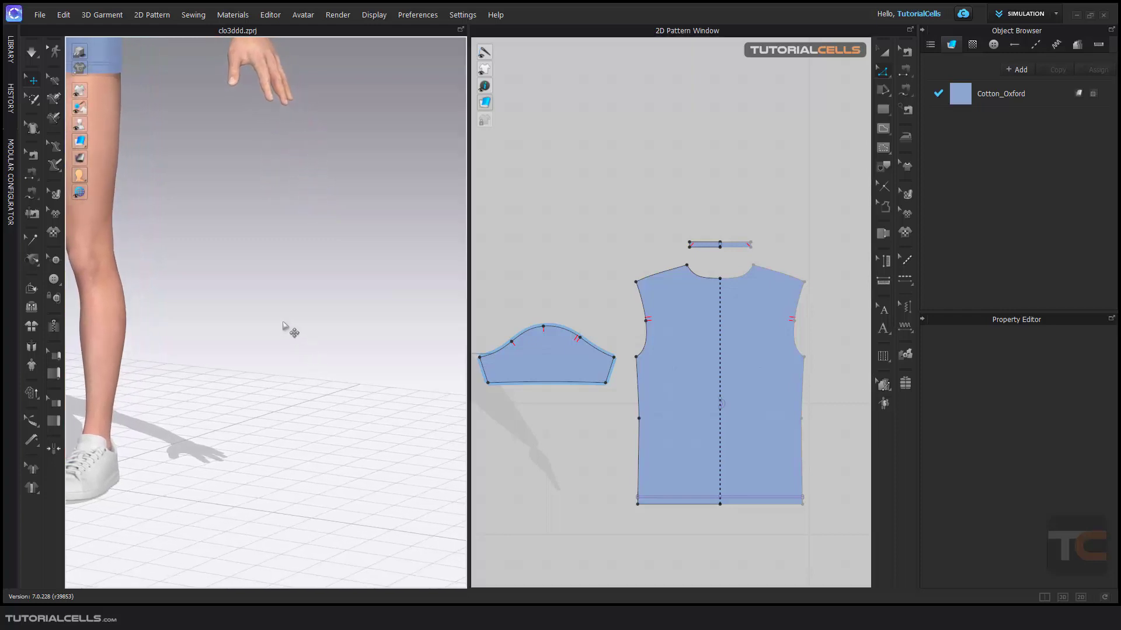
middle_click_drag(642, 324, 707, 306)
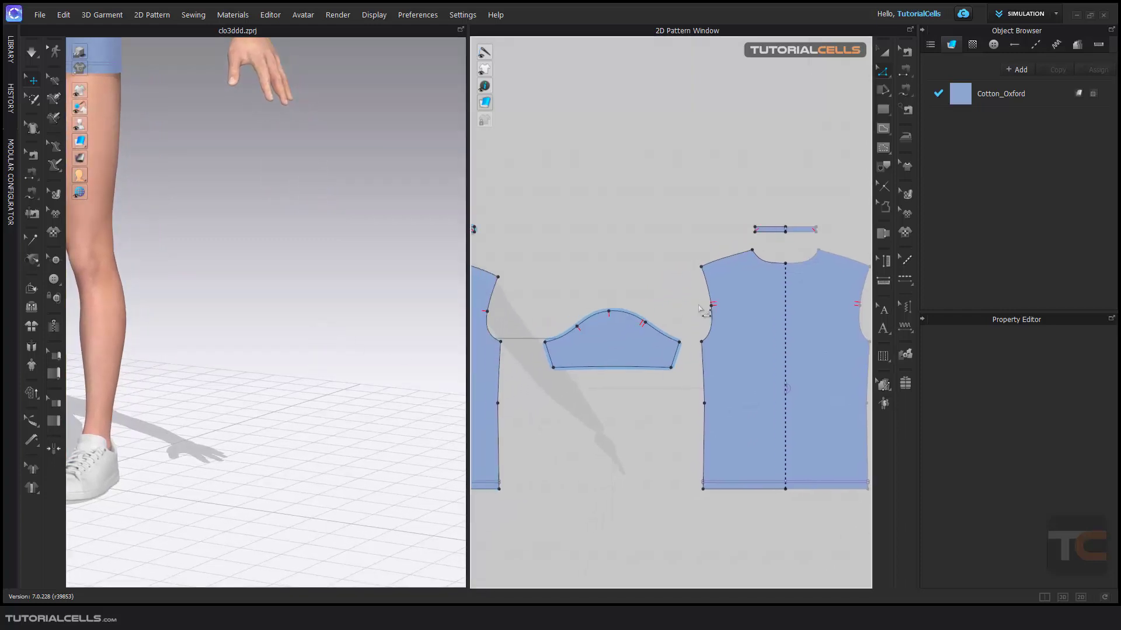
left_click(881, 111)
scroll(680, 465, "down", 2)
middle_click_drag(680, 465, 584, 248)
left_click_drag(583, 240, 701, 411)
middle_click_drag(126, 219, 187, 243)
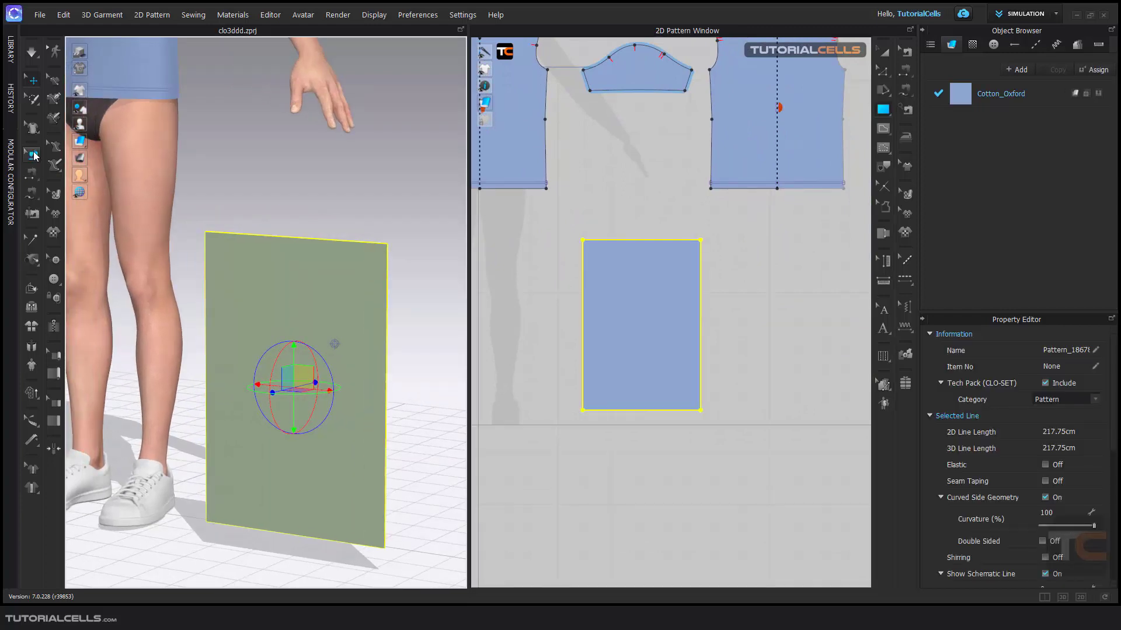
Step: Pin both upper corners of the new rectangle by box-selecting a small area of mesh at each
left_click(32, 99)
left_click(75, 144)
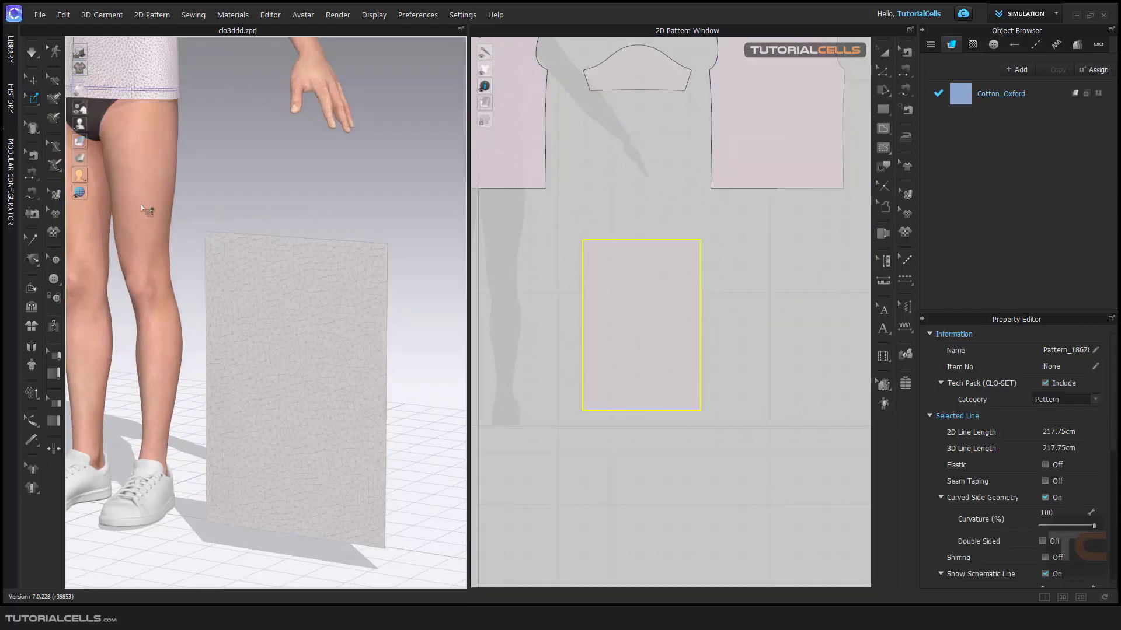
left_click_drag(581, 242, 595, 248)
left_click_drag(689, 233, 724, 264)
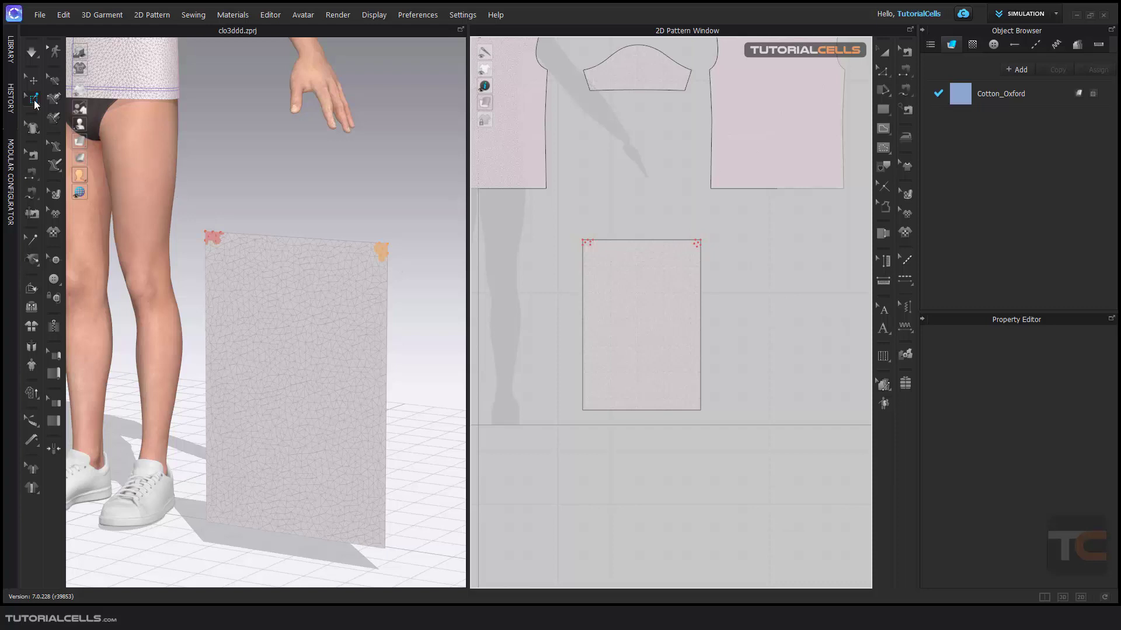
key("Escape")
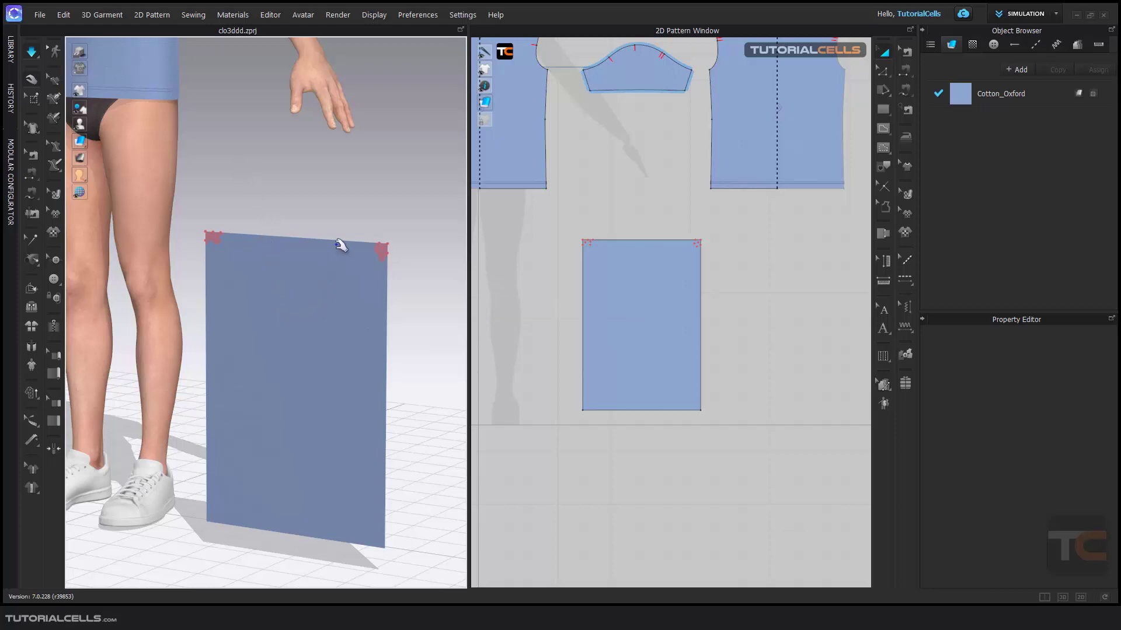
Step: Set the simulation gravity to -9800 and simulate the pinned rectangle to see how its cloth hangs
left_click(417, 15)
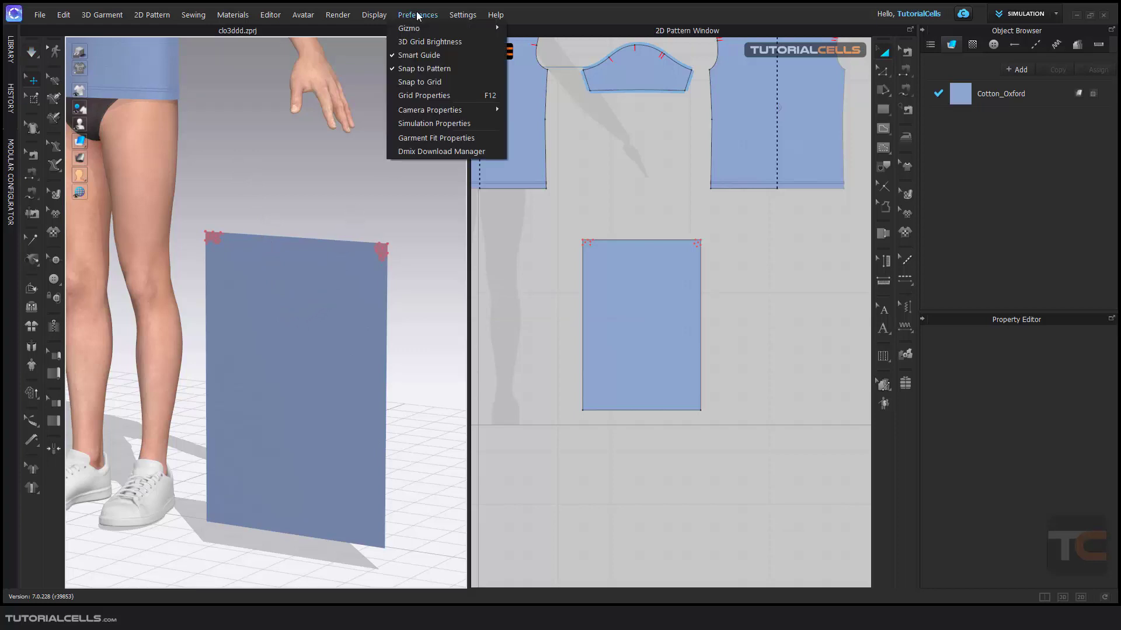
left_click(418, 124)
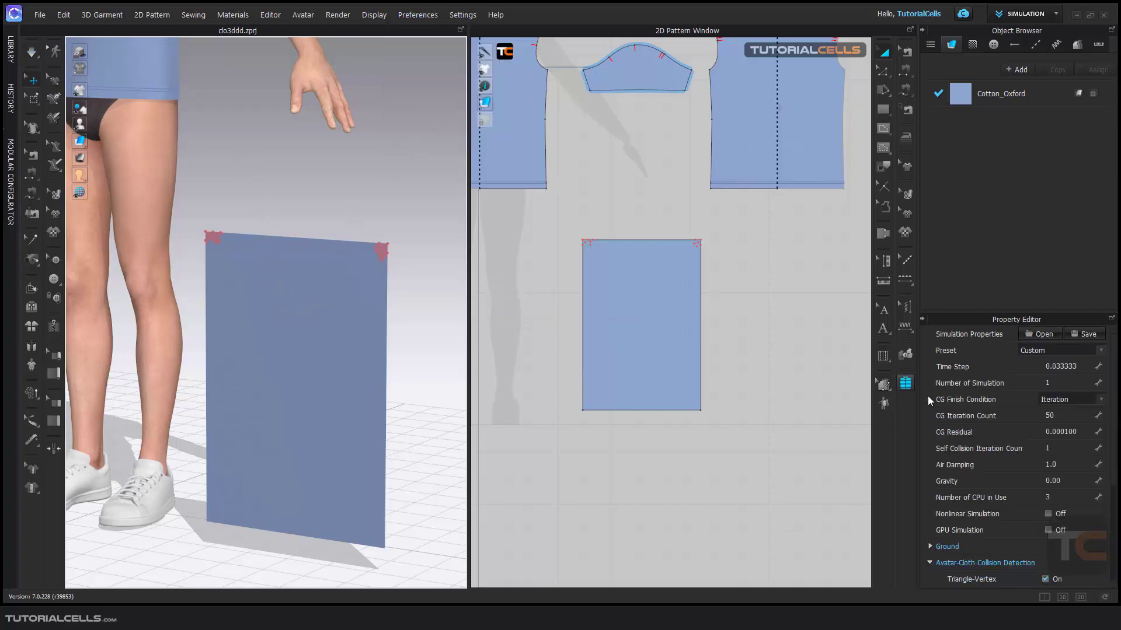
left_click(1064, 480)
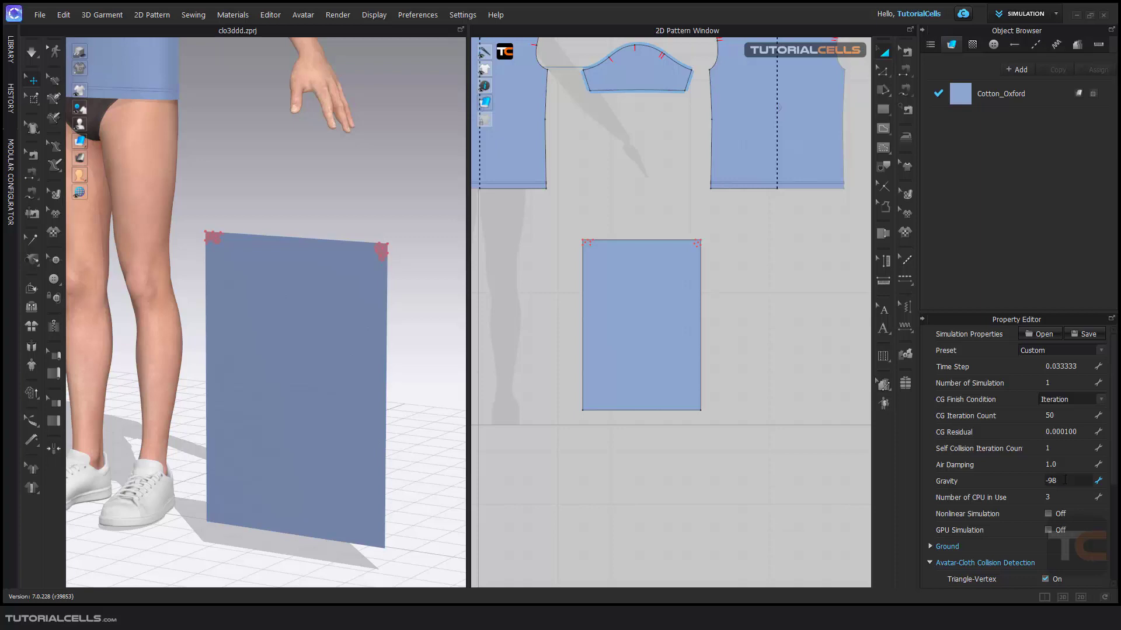
key("Return")
key("space")
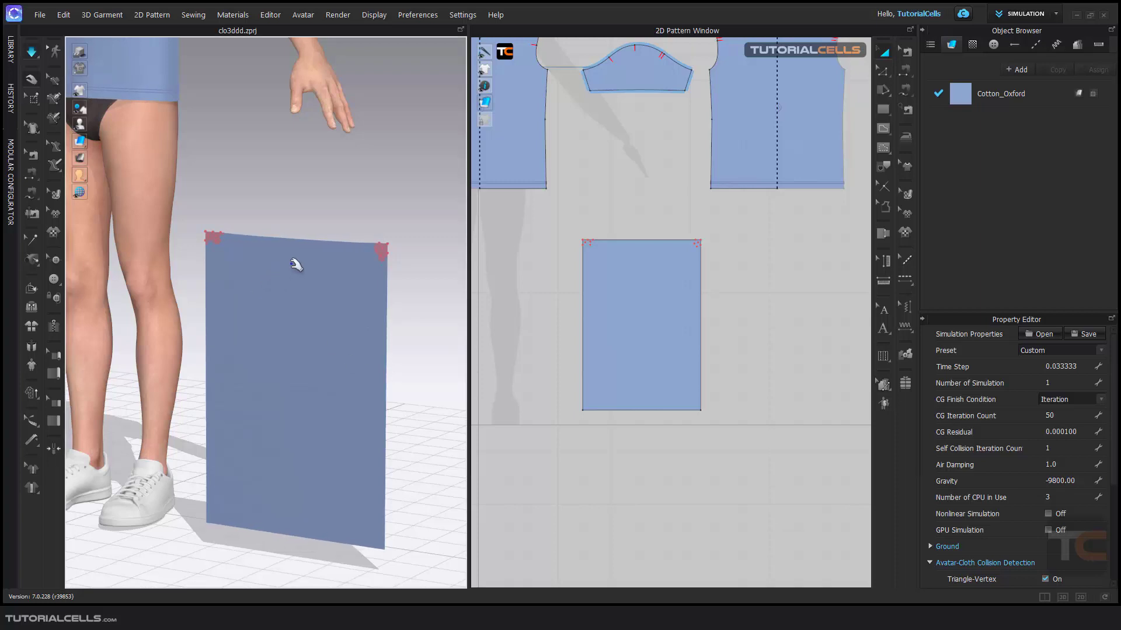
left_click(302, 261)
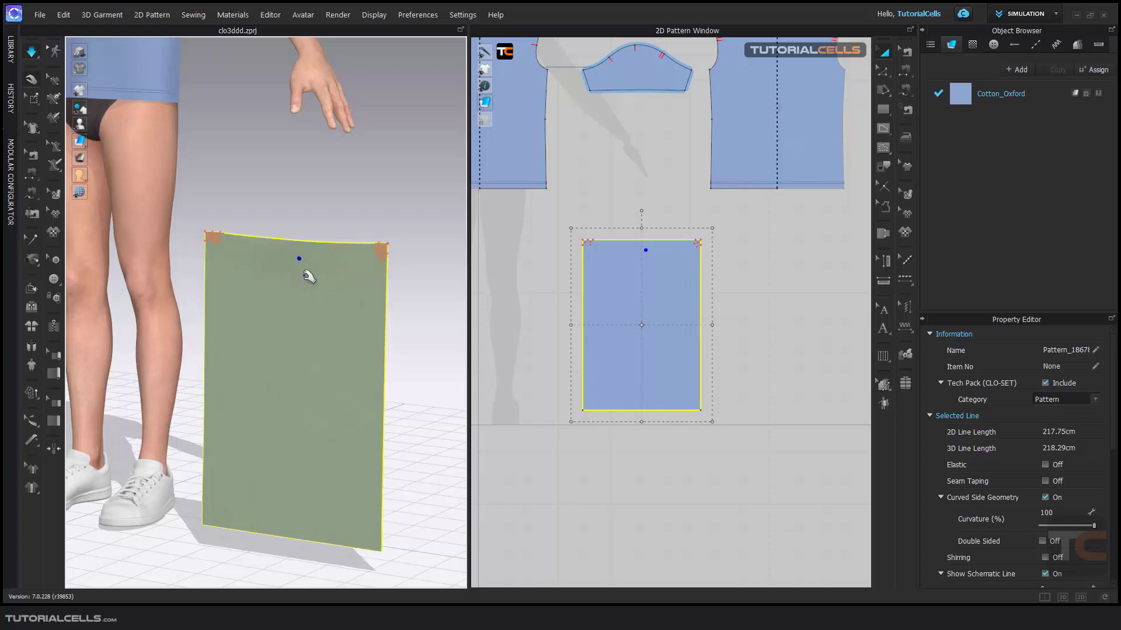
left_click(358, 237)
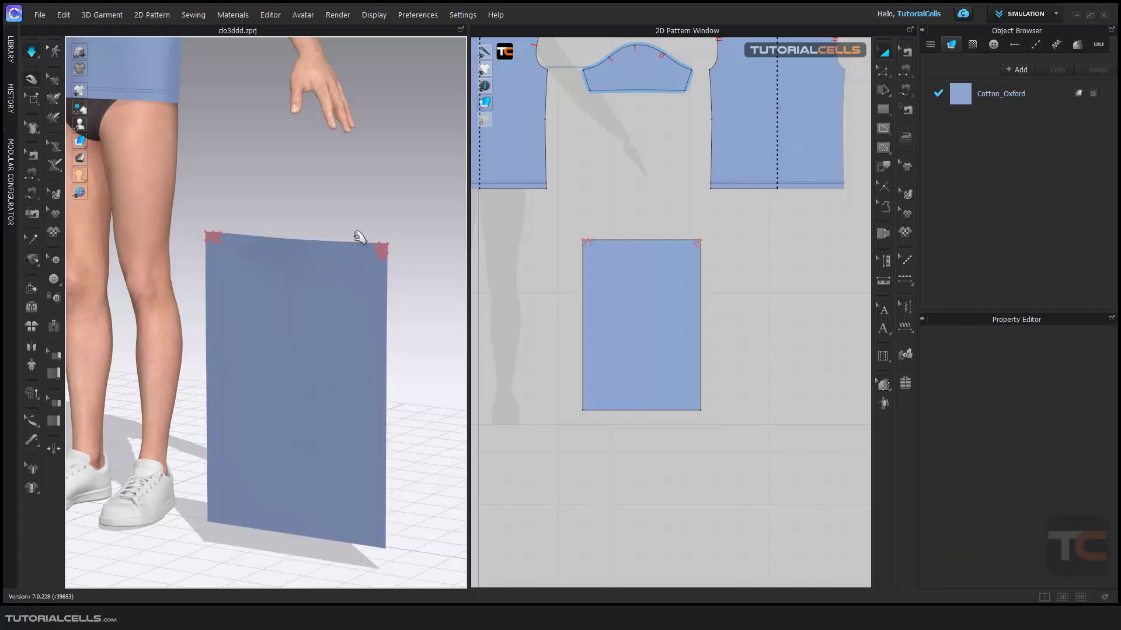
Step: Apply the Silk_Duchess_Satin fabric from the fabric library to the pinned rectangle
left_click(9, 51)
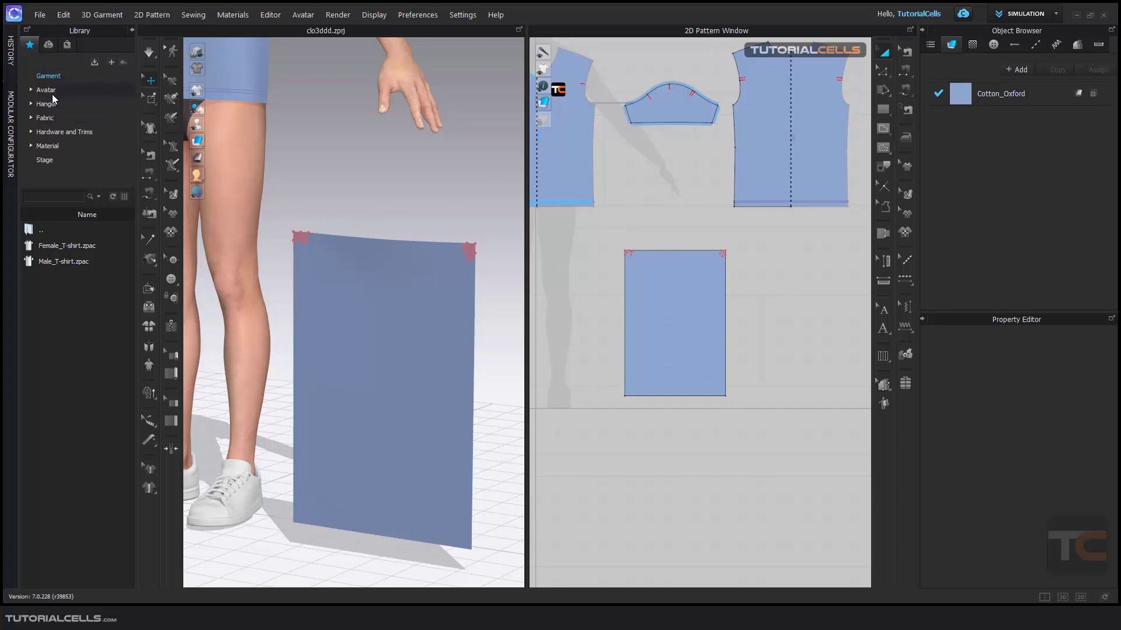
left_click(55, 117)
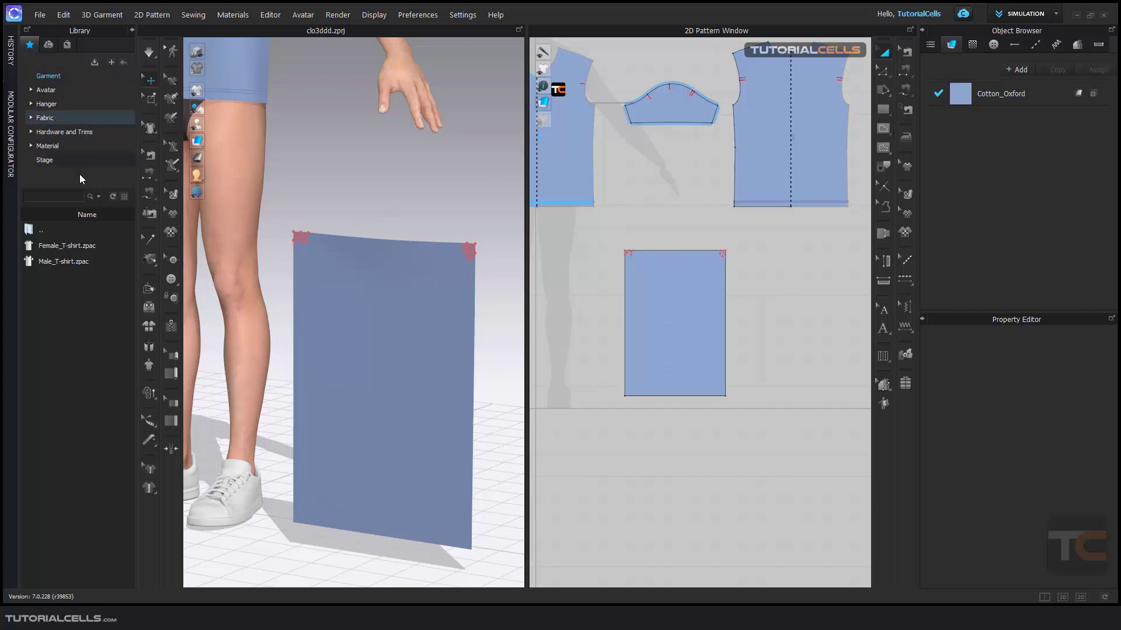
left_click(45, 118)
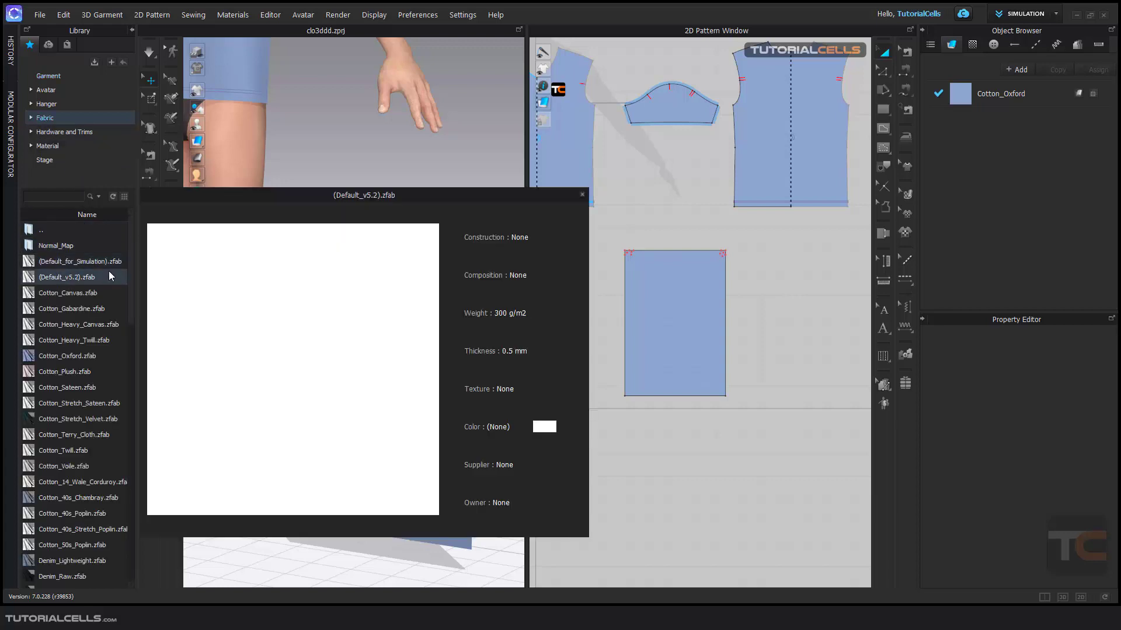
scroll(131, 274, "down", 3)
left_click_drag(135, 297, 138, 489)
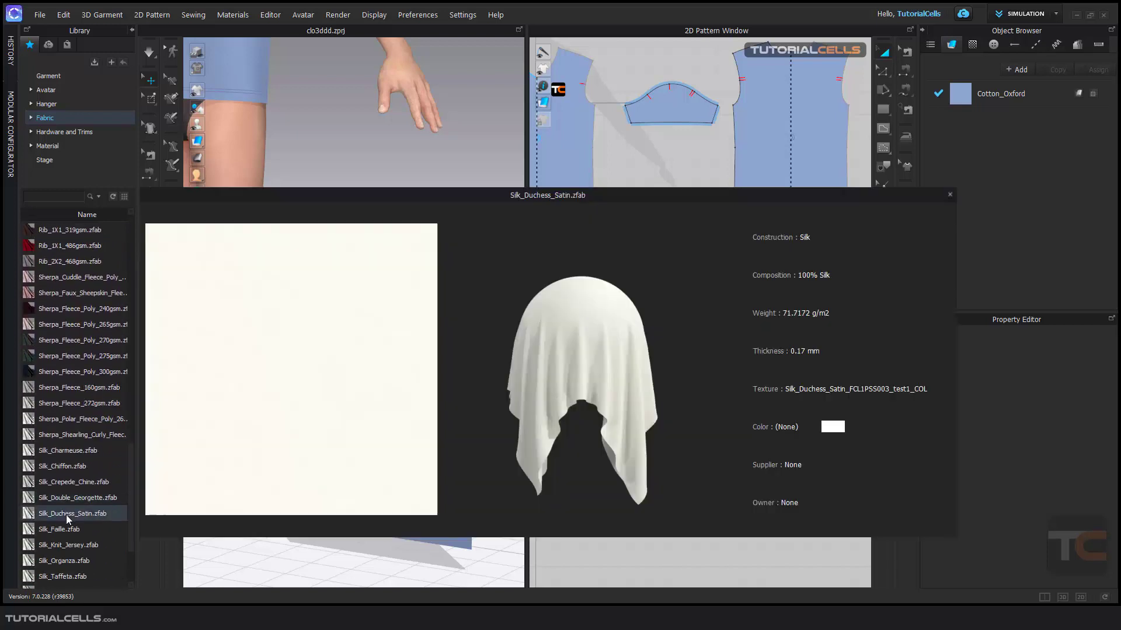
left_click_drag(65, 515, 238, 424)
left_click_drag(435, 345, 437, 344)
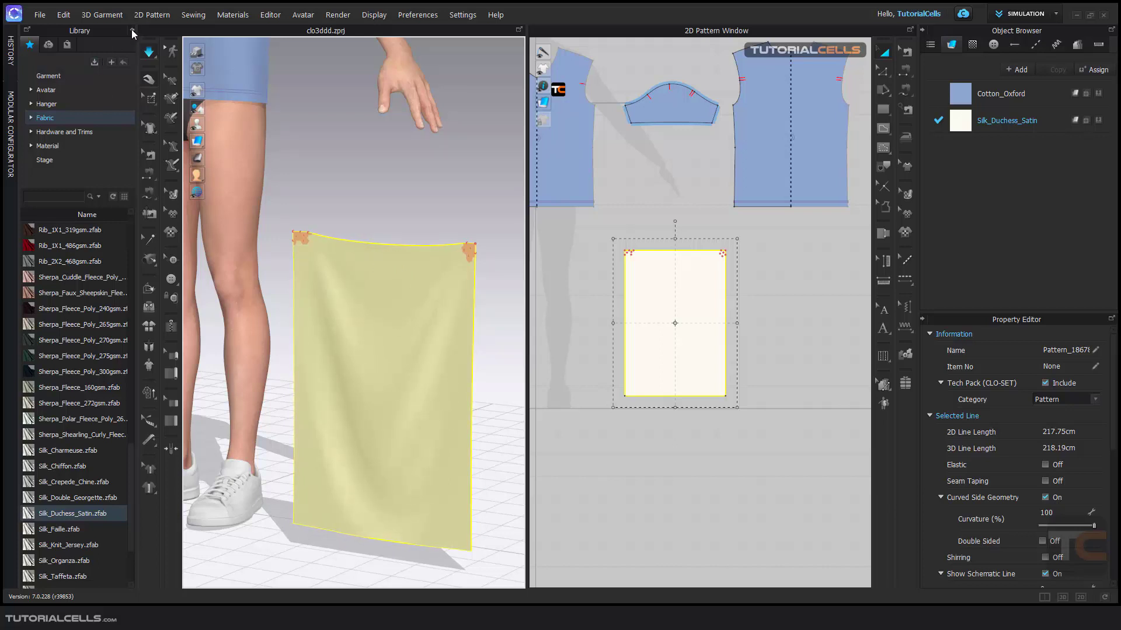
Step: Try the Silk_Organza fabric on the pinned rectangle, return it to Silk_Duchess_Satin and close the library
left_click_drag(55, 560, 348, 365)
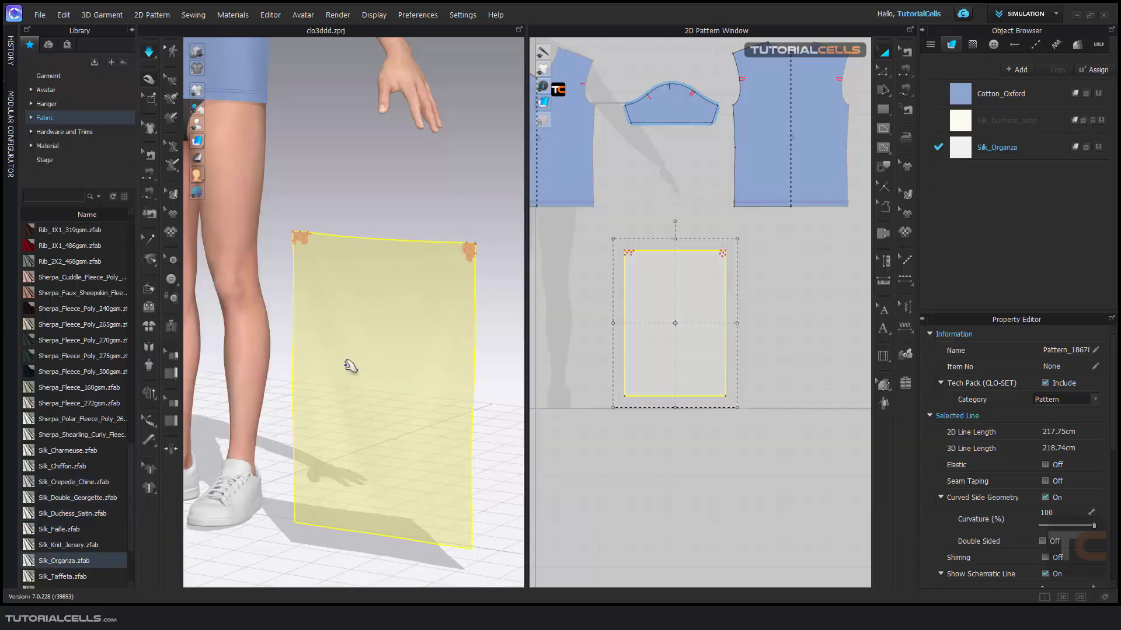
left_click_drag(64, 514, 400, 361)
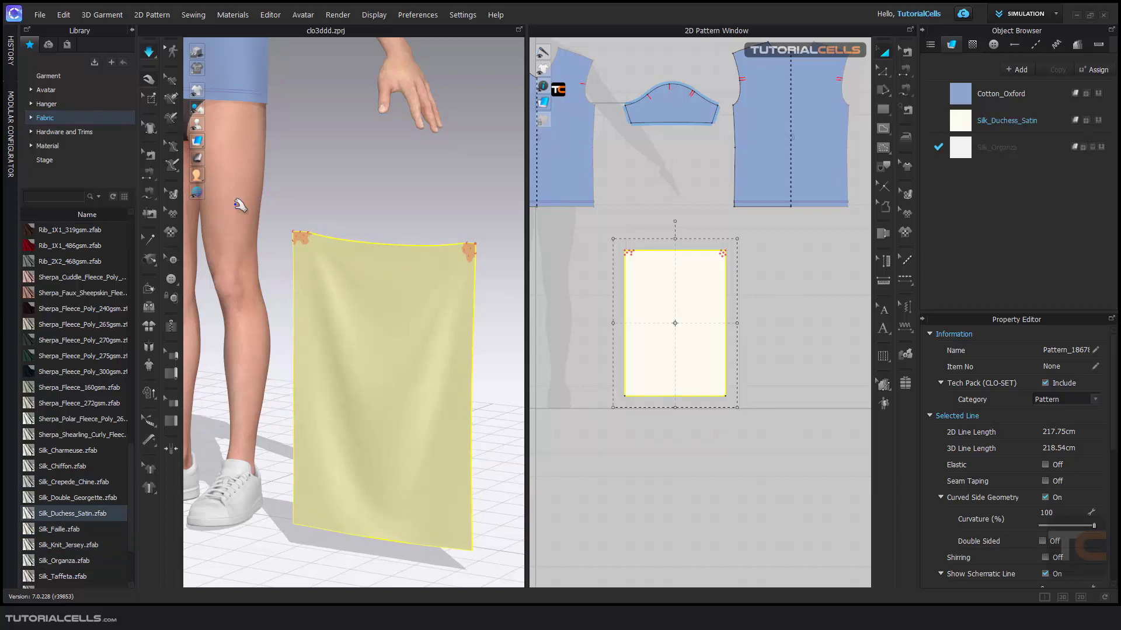
left_click(131, 30)
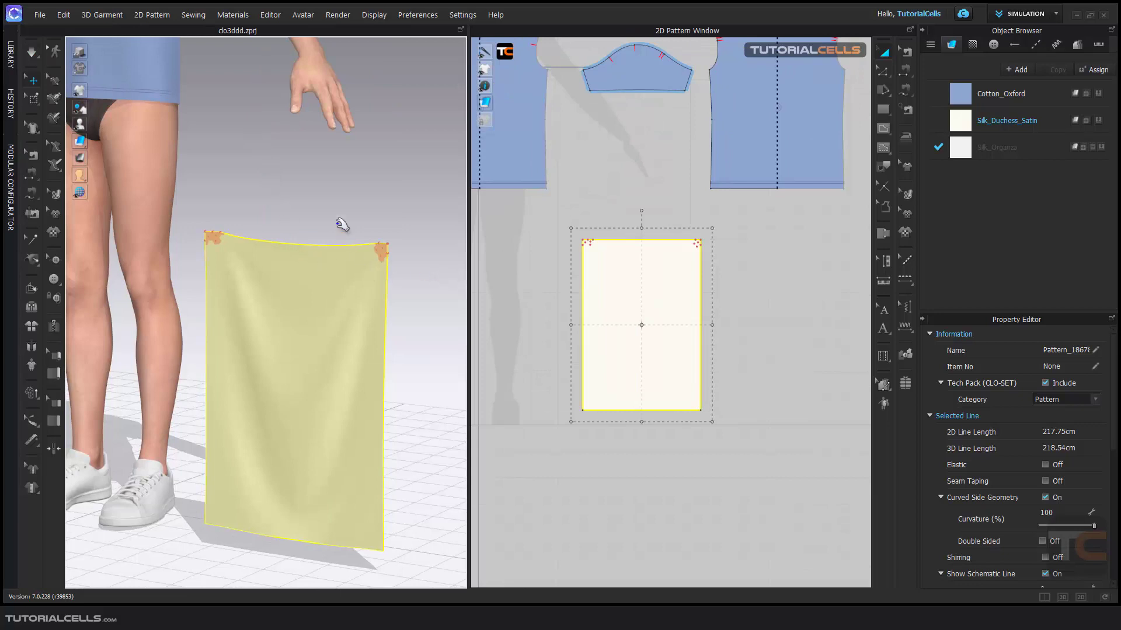
Step: Shorten the satin rectangle to a perimeter of about 124 cm and draw a Cotton_Oxford rectangle about 110 cm wide beneath it
left_click_drag(642, 422, 642, 298)
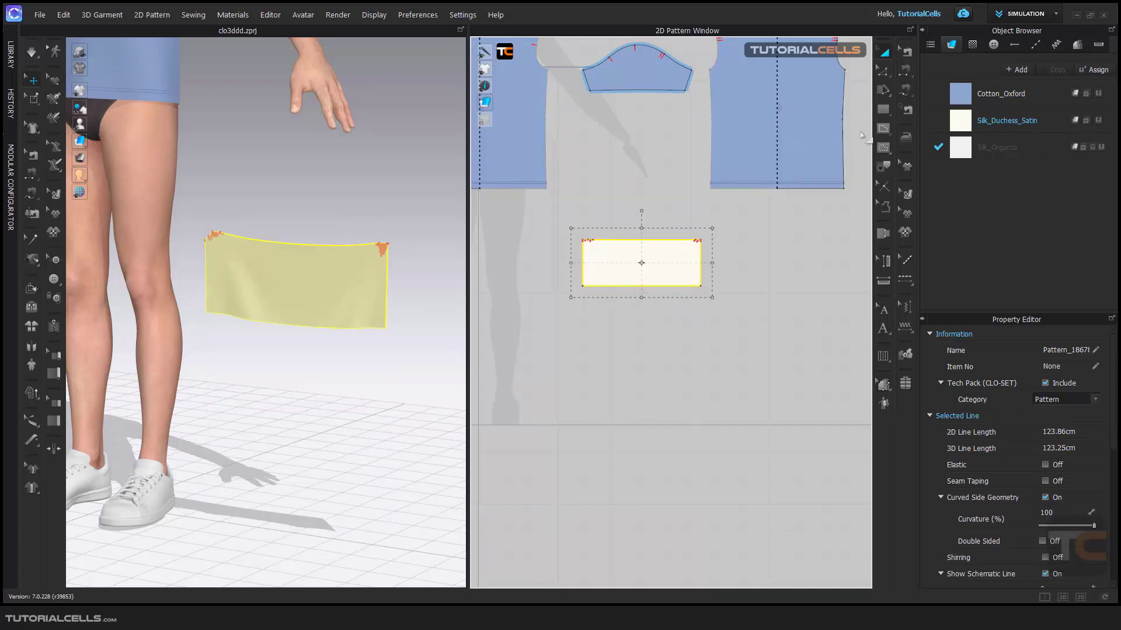
left_click(883, 111)
mouse_move(506, 302)
left_mouse_down()
mouse_move(776, 354)
mouse_move(797, 370)
left_mouse_up()
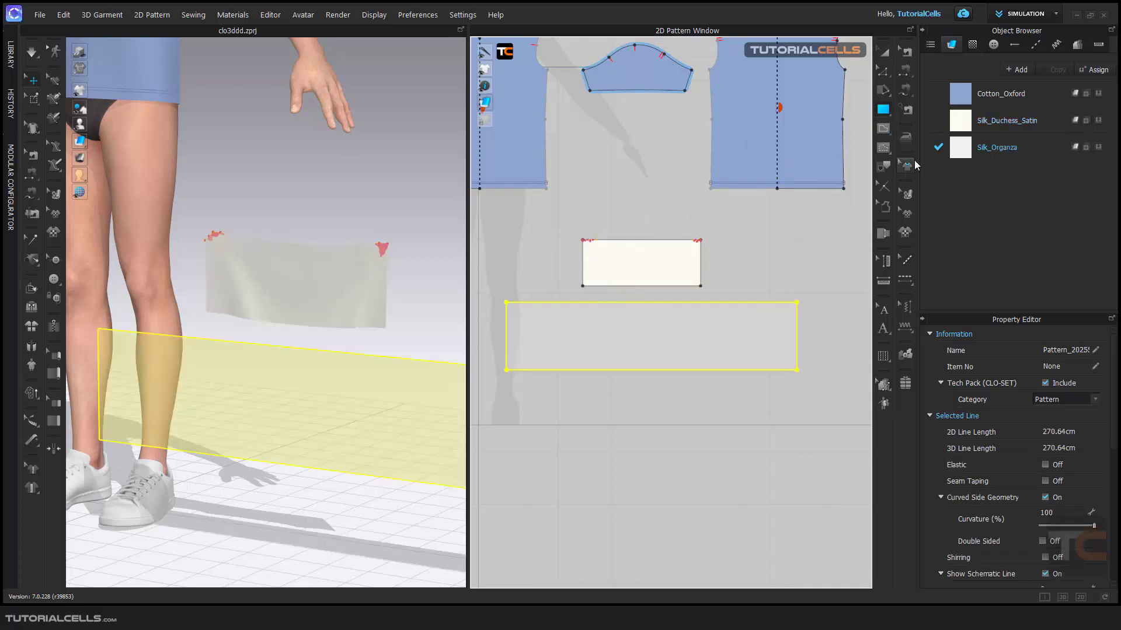
left_click_drag(960, 93, 707, 342)
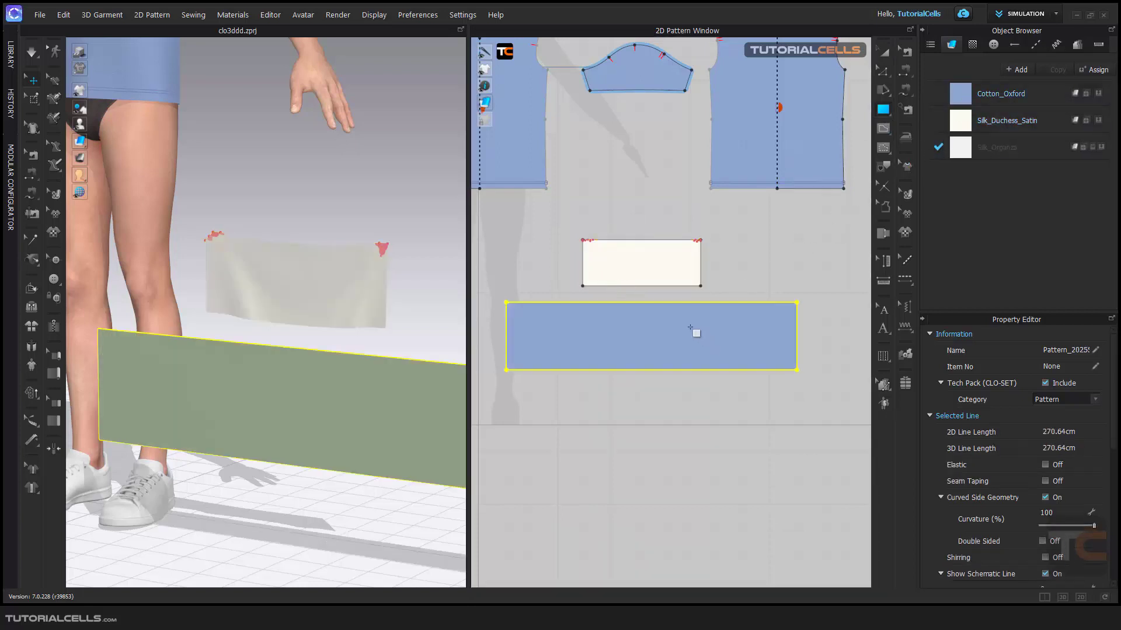
Step: Sew the satin rectangle's lower edge to the wide rectangle's upper edge and simulate the gathered seam
left_click(904, 70)
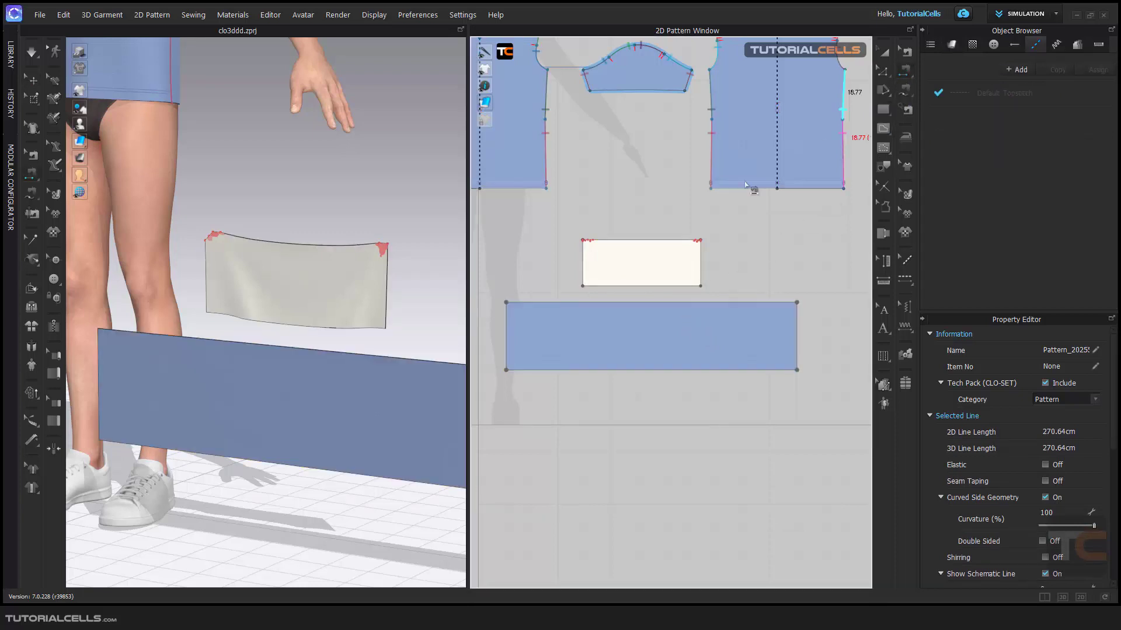
left_click(648, 286)
left_click(710, 302)
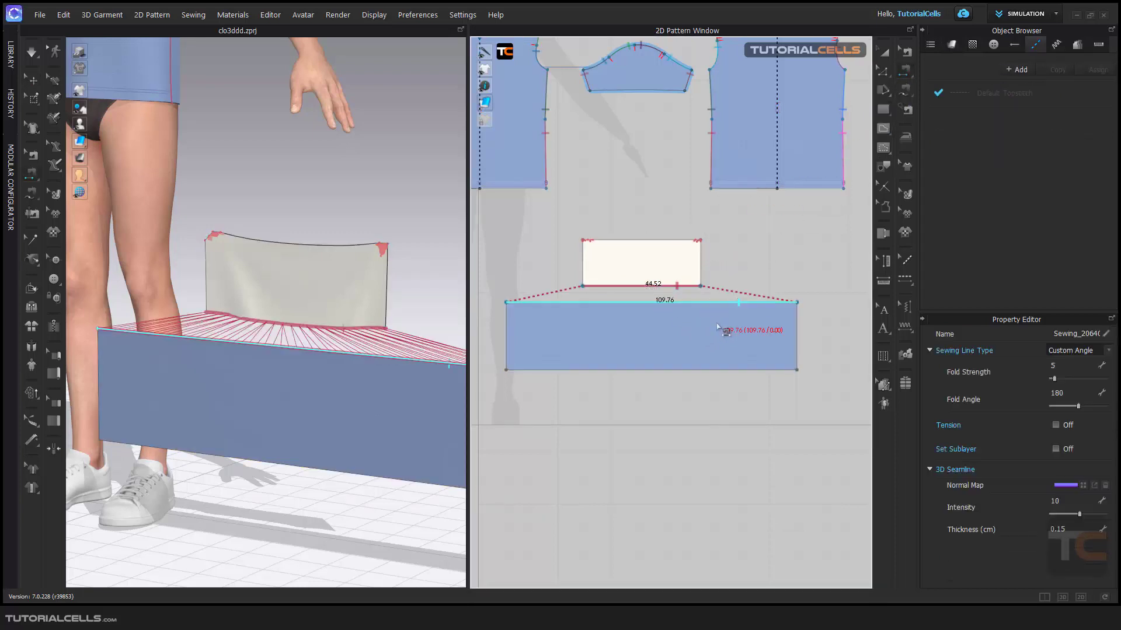
key("space")
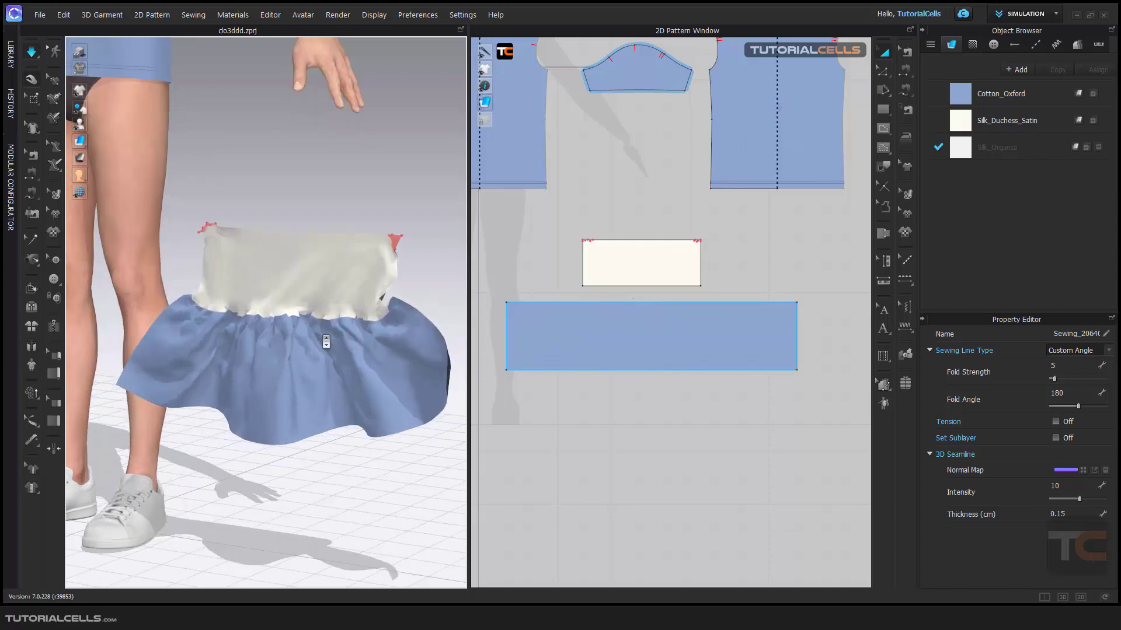
scroll(325, 335, "up", 3)
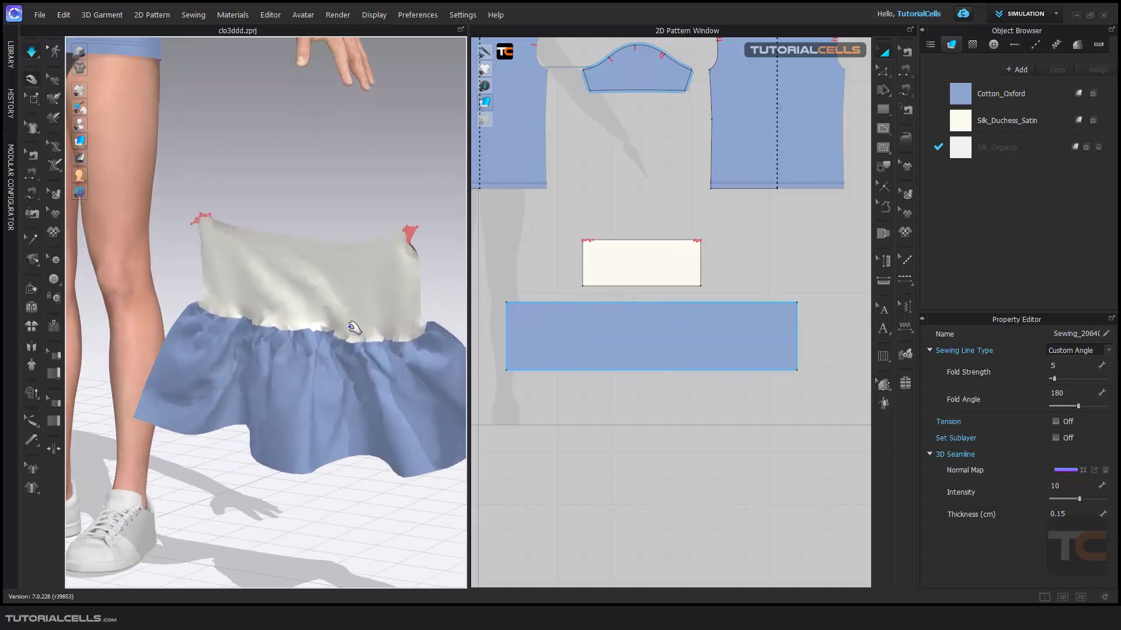
scroll(350, 327, "up", 2)
scroll(338, 345, "up", 2)
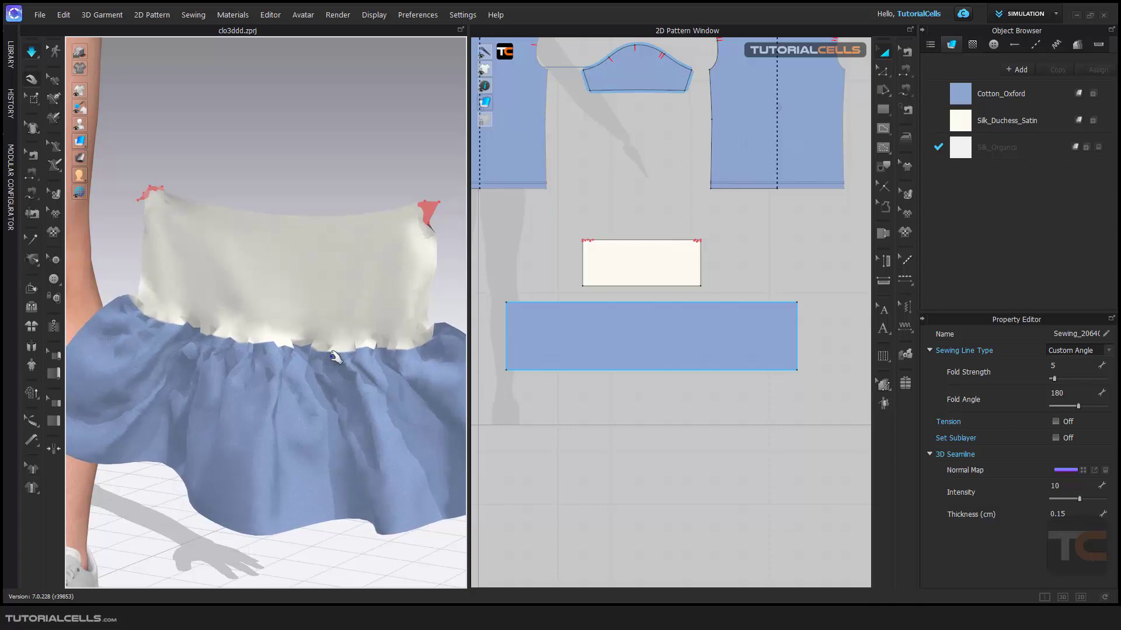
key("n")
left_click(342, 305)
left_click(342, 381)
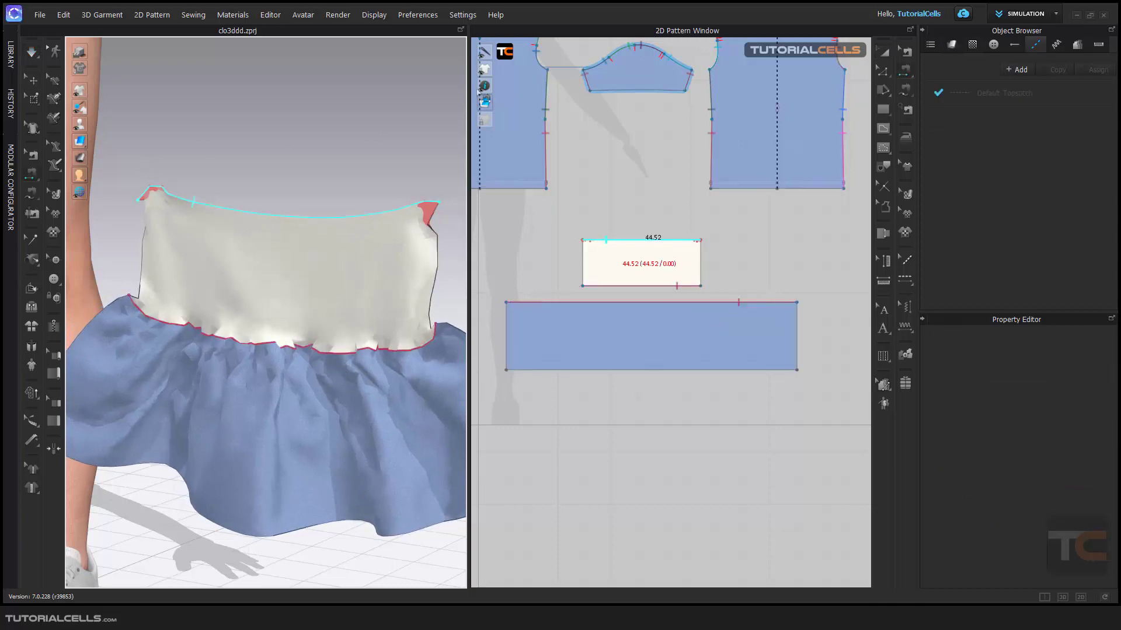
key("q")
Step: Set the particle distance of both the satin and cotton rectangles to 10 mm and rerun the simulation
left_click(349, 322)
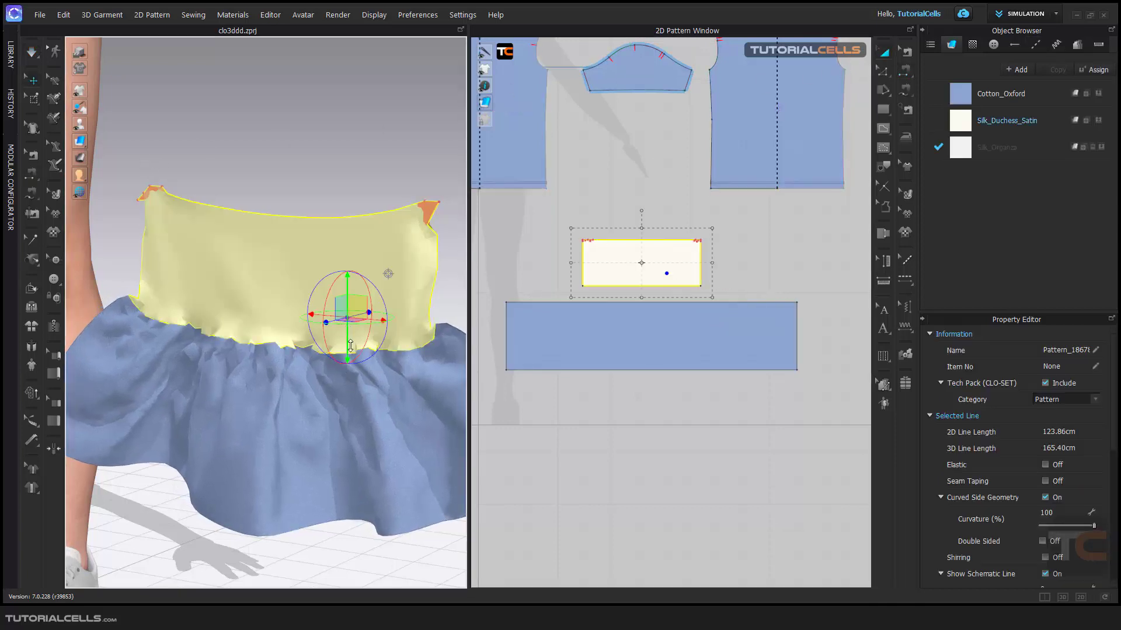
left_click(359, 384, "shift")
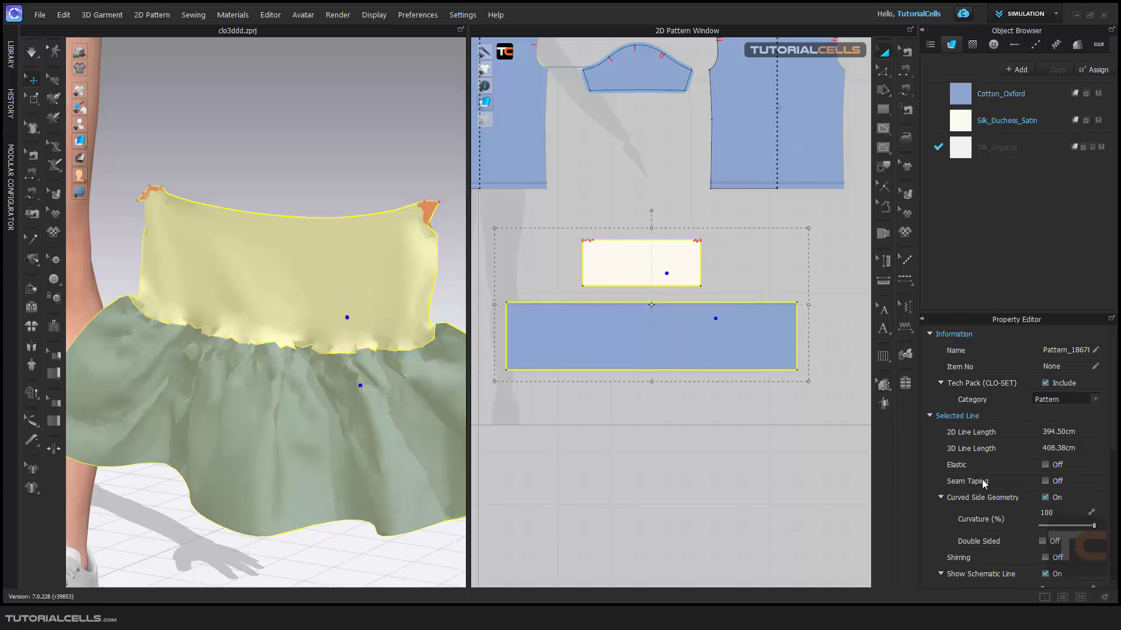
scroll(983, 480, "down", 2)
left_click(596, 338)
left_click(633, 263, "shift")
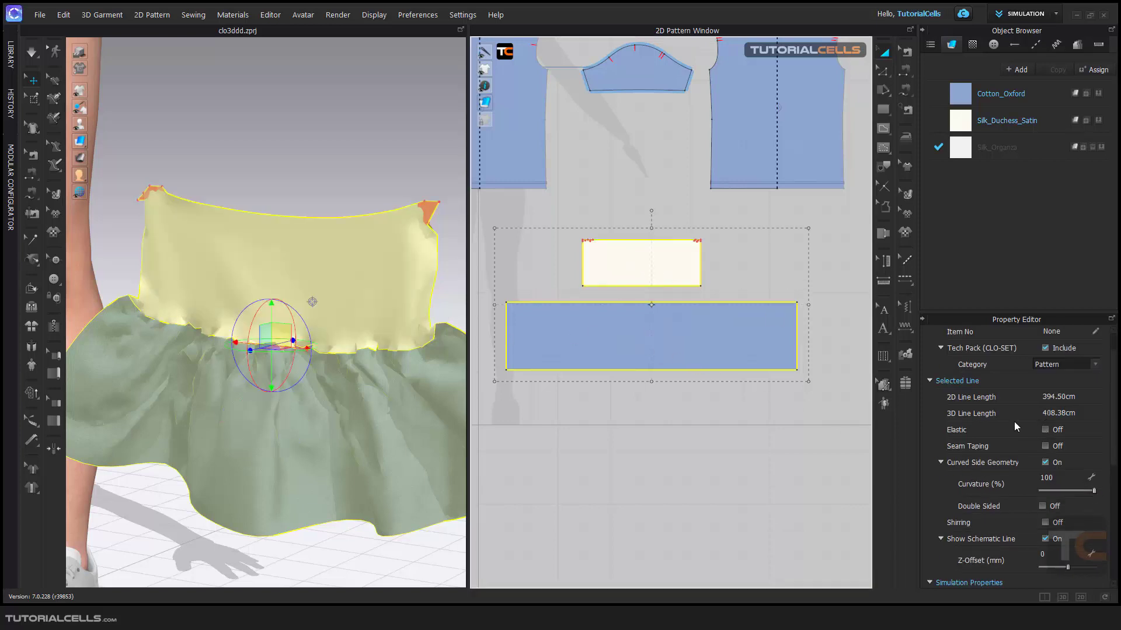
scroll(970, 509, "down", 5)
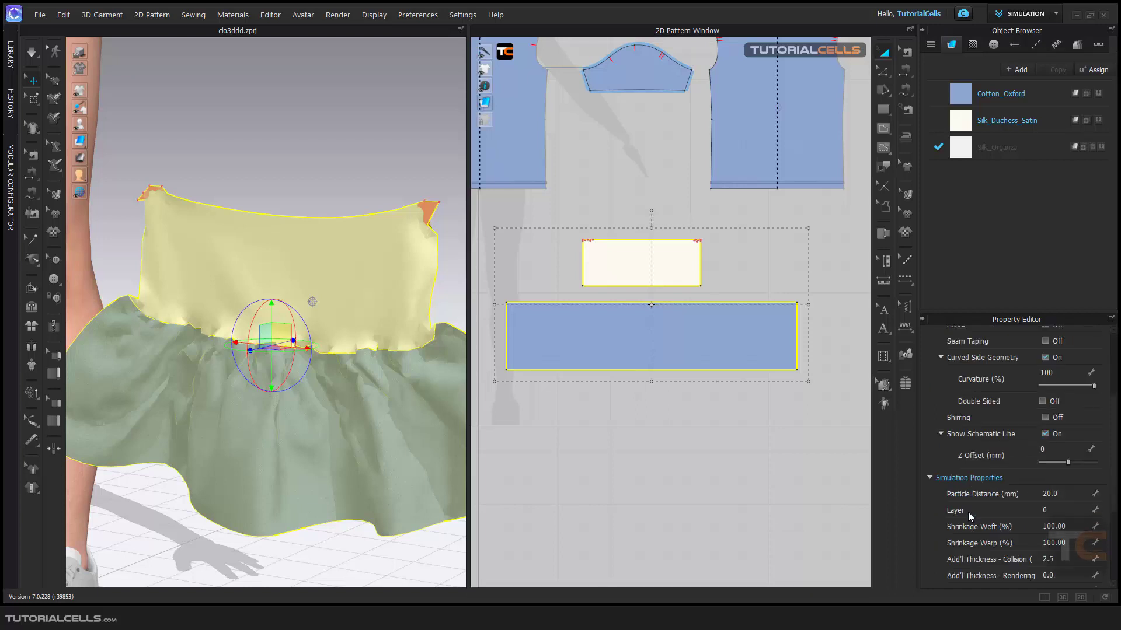
double_click(1049, 494)
key("Return")
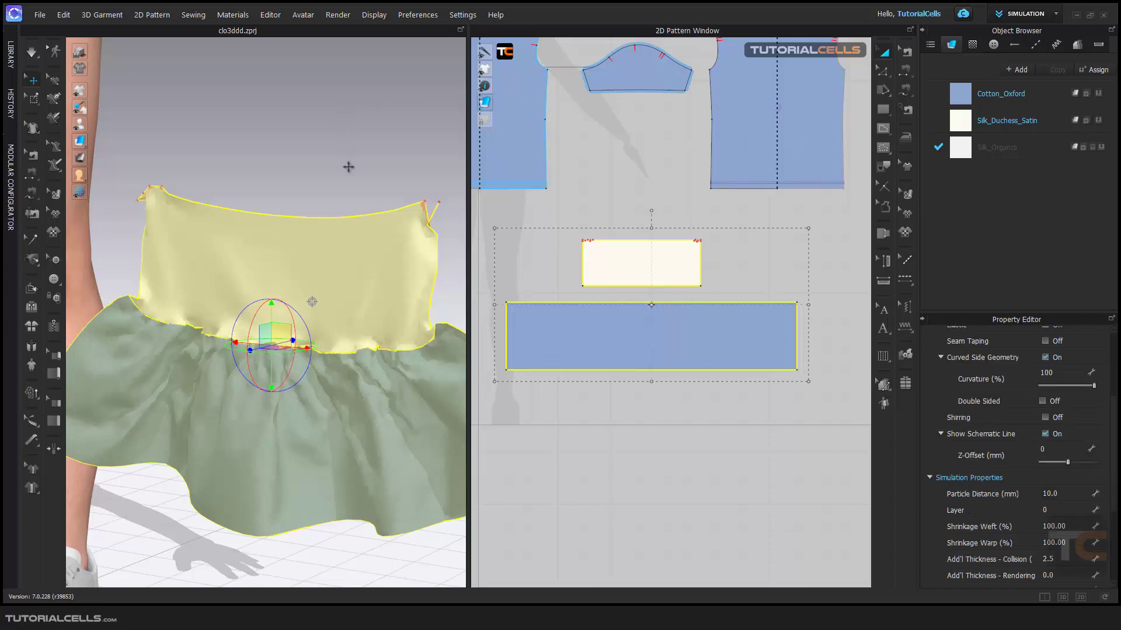
key("space")
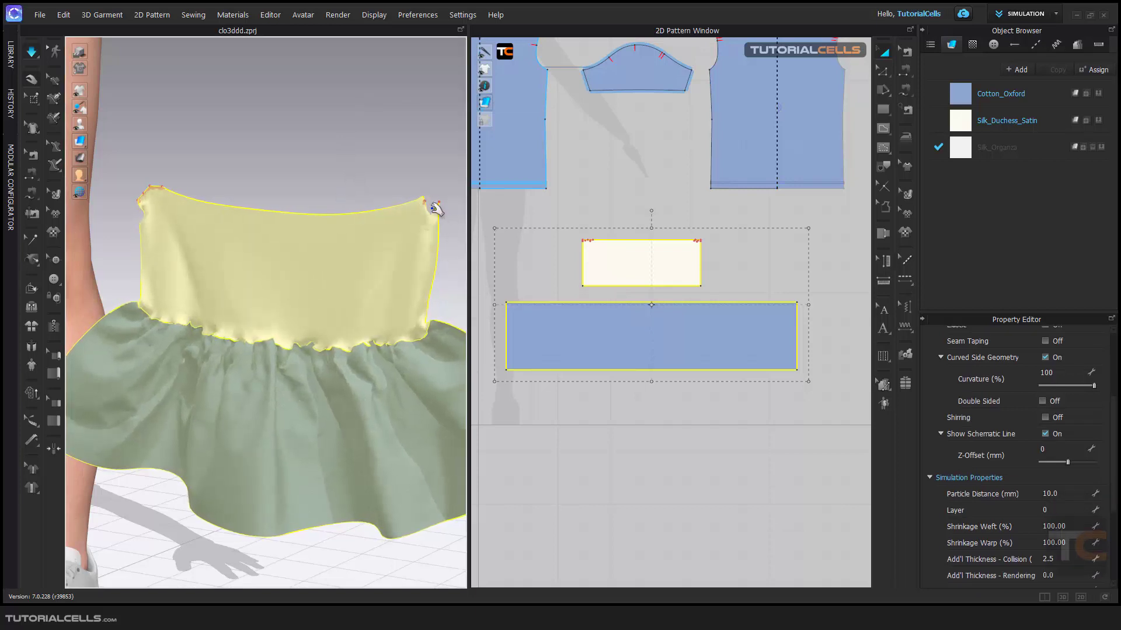
key("space")
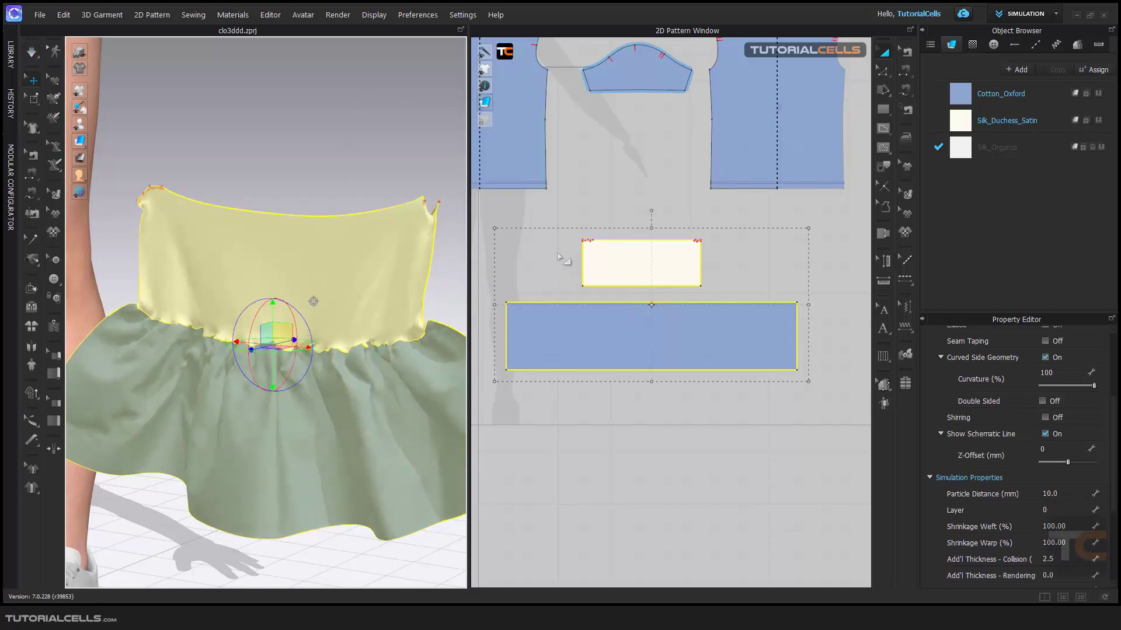
Step: Delete the satin rectangle's existing pins, pin only small areas at its two upper corners and start the simulation
scroll(652, 290, "up", 3)
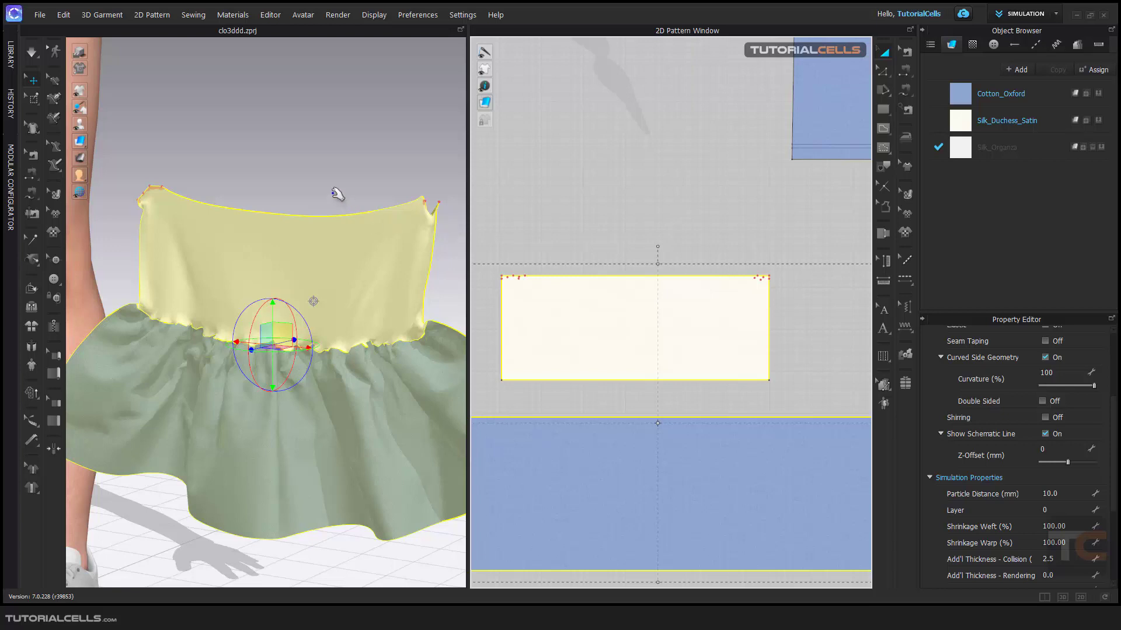
key("Delete")
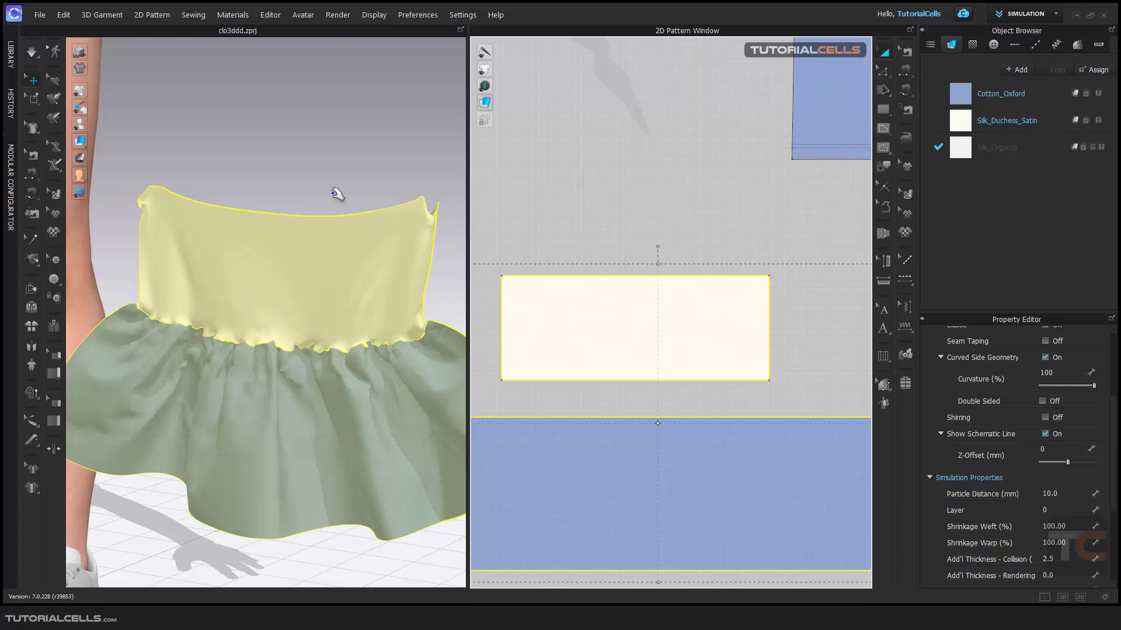
left_click(33, 98)
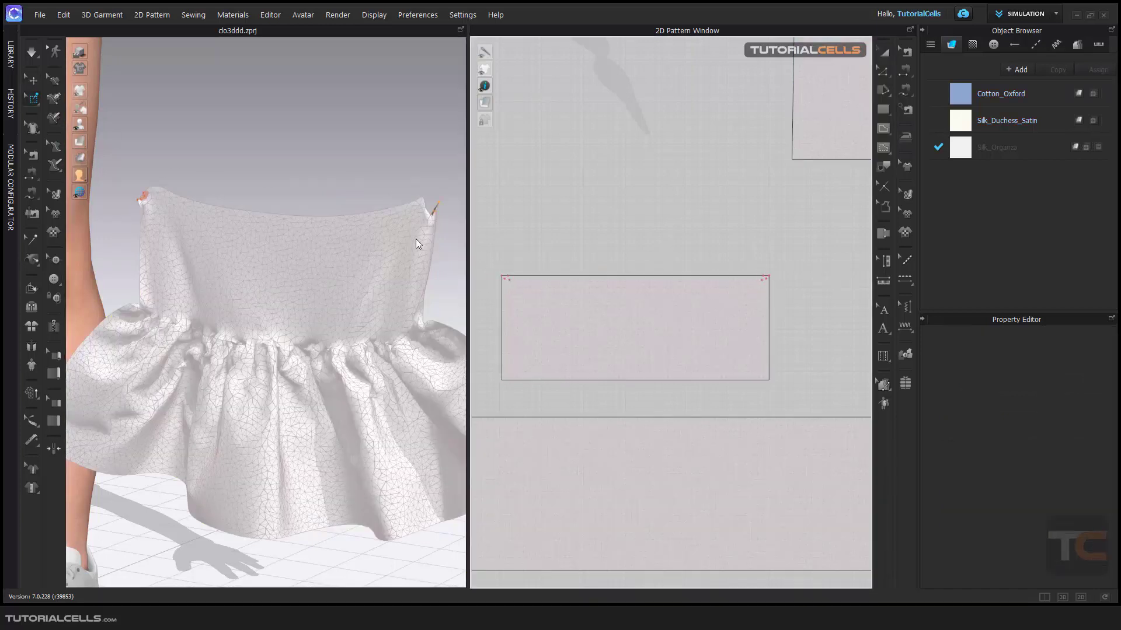
key("q")
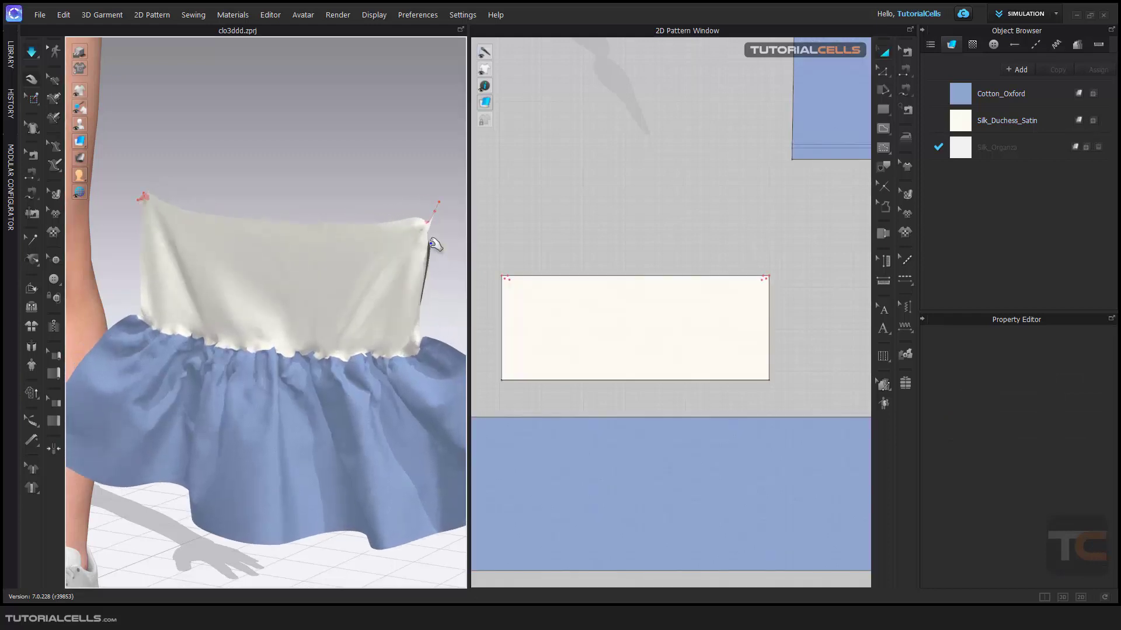
Step: Select the satin rectangle's upper edge with the Edit Pattern tool and review its selected-line properties
left_click(424, 242)
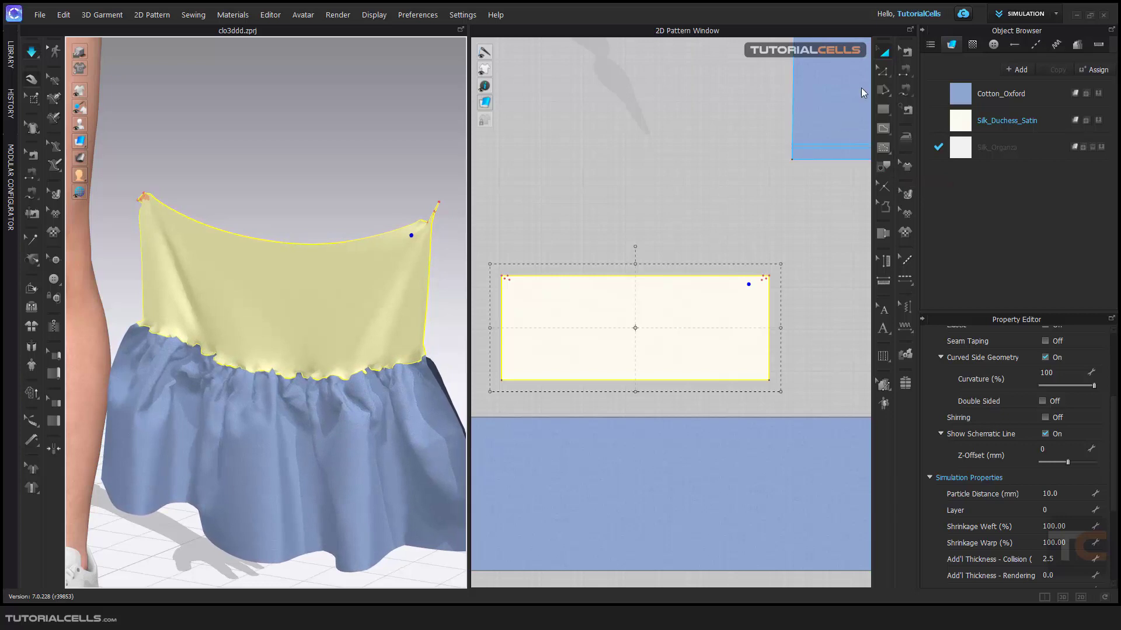
left_click(886, 78)
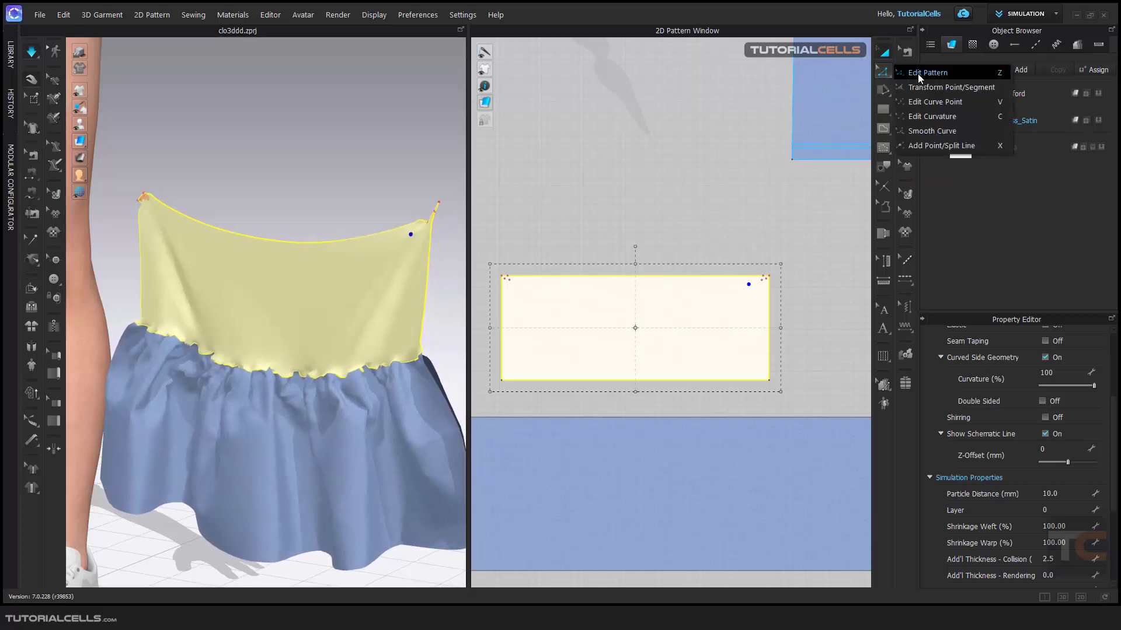
left_click(918, 73)
left_click(669, 278)
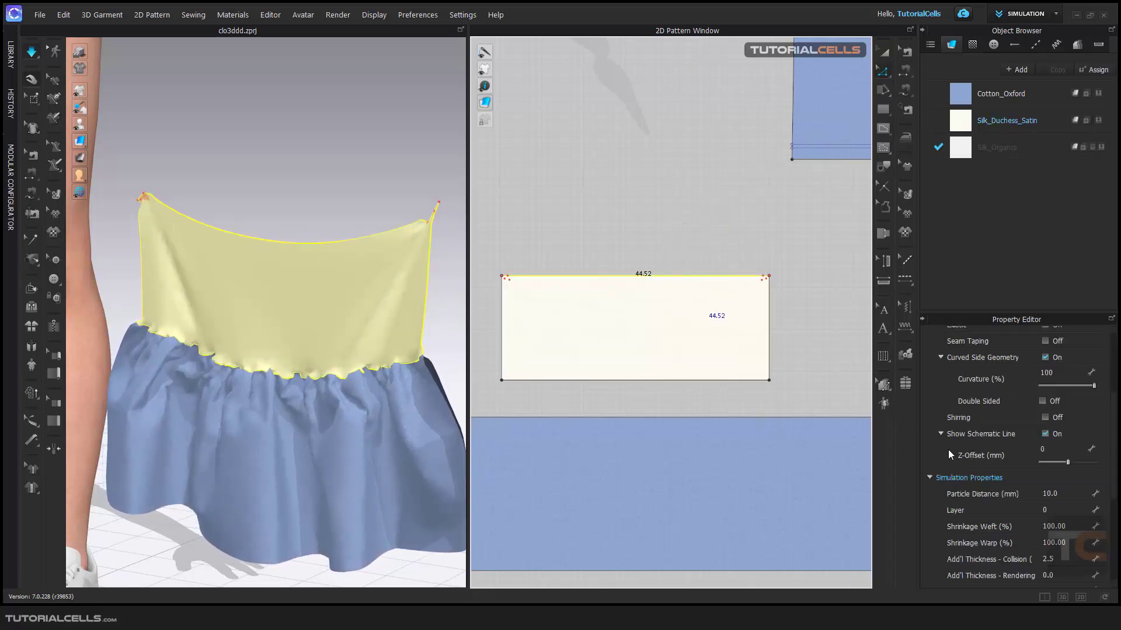
scroll(935, 396, "up", 3)
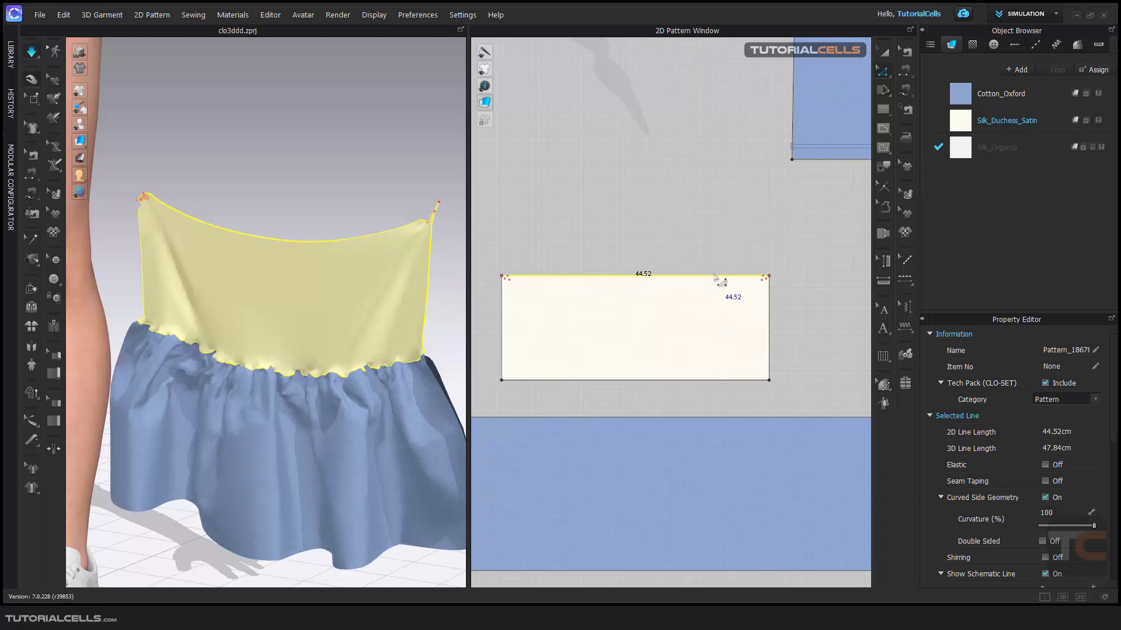
Step: Stop the simulation, select the whole satin rectangle, and use Edit Pattern to select only its upper edge
left_click(32, 53)
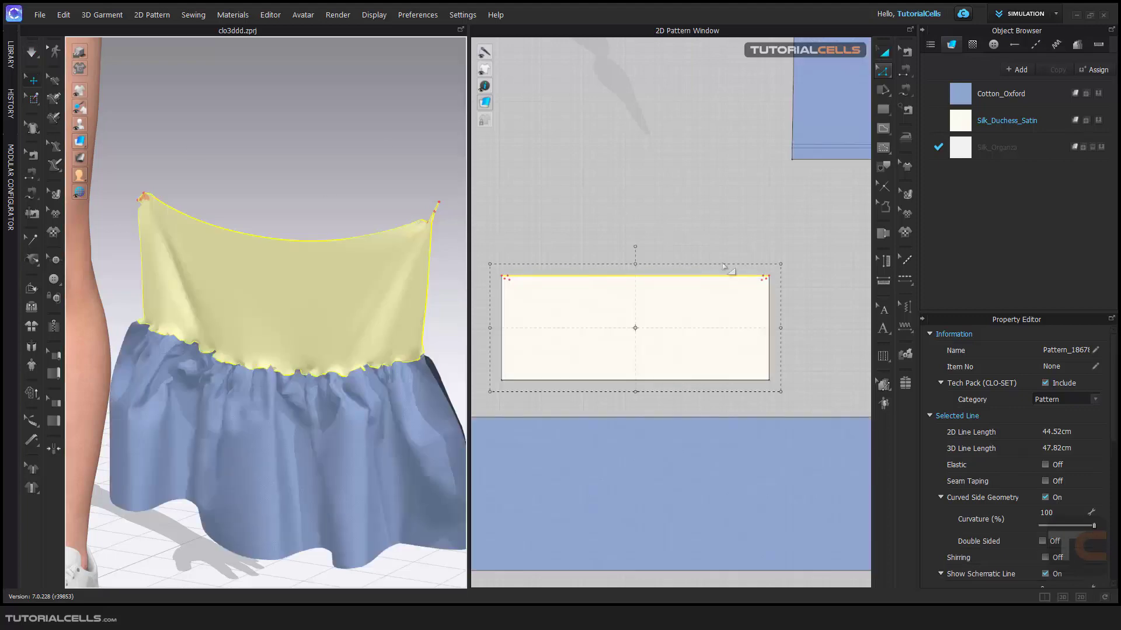
left_click(718, 228)
left_click(677, 273)
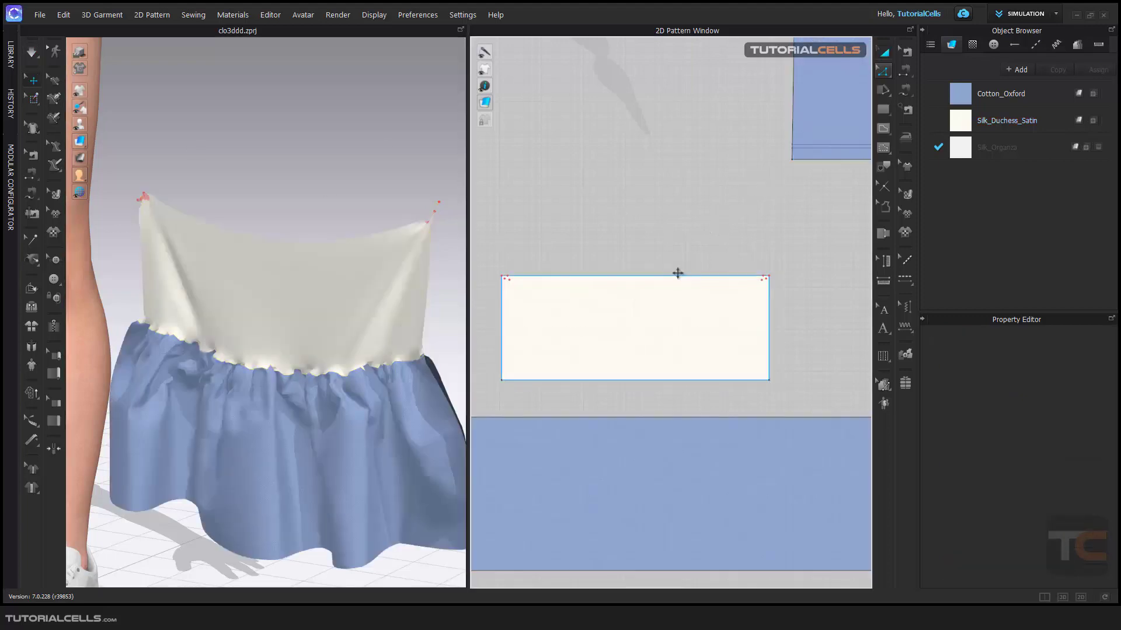
left_click(883, 71)
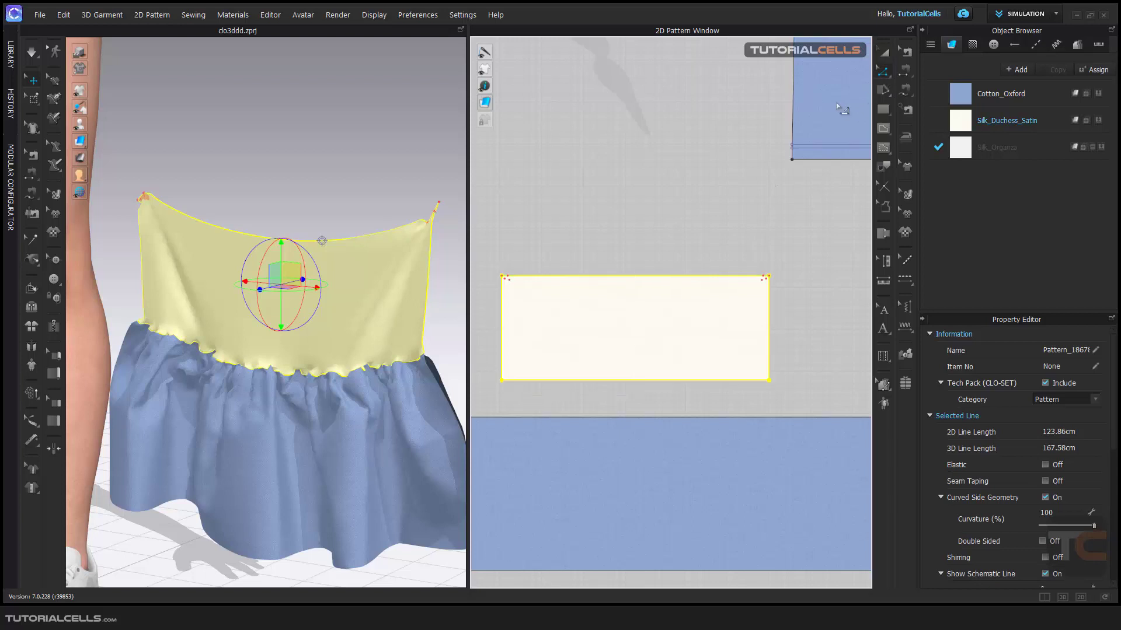
left_click(654, 275)
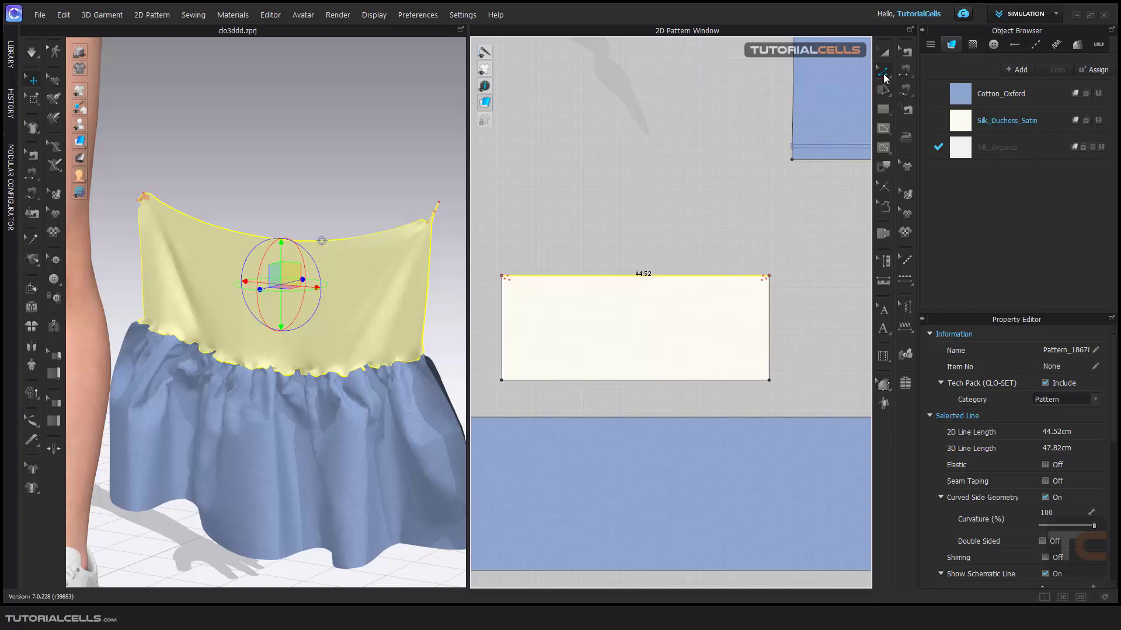
Step: Draw a horizontal internal line across the satin rectangle, about 7.4 cm below its upper edge, and delete it
left_click(883, 128)
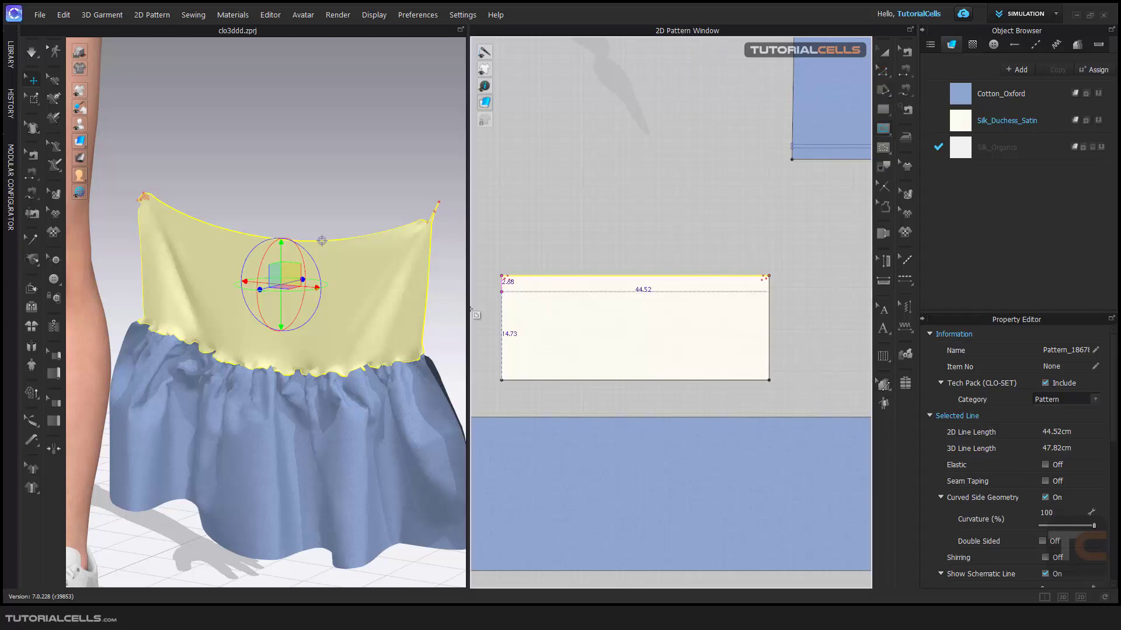
left_click(502, 320)
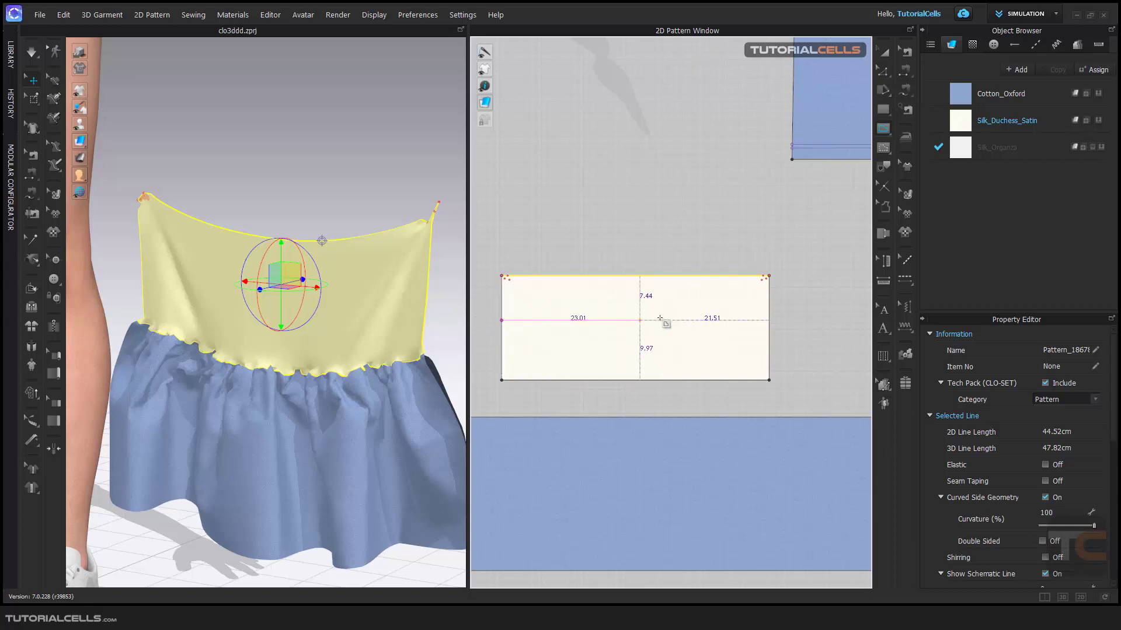
left_click(769, 320)
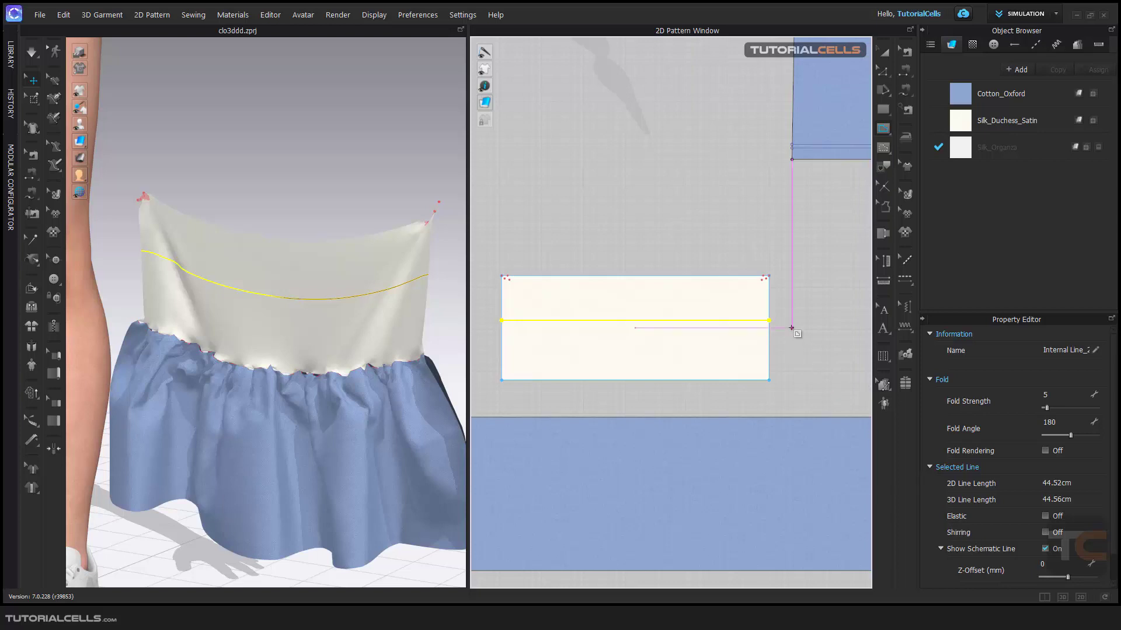
key("Escape")
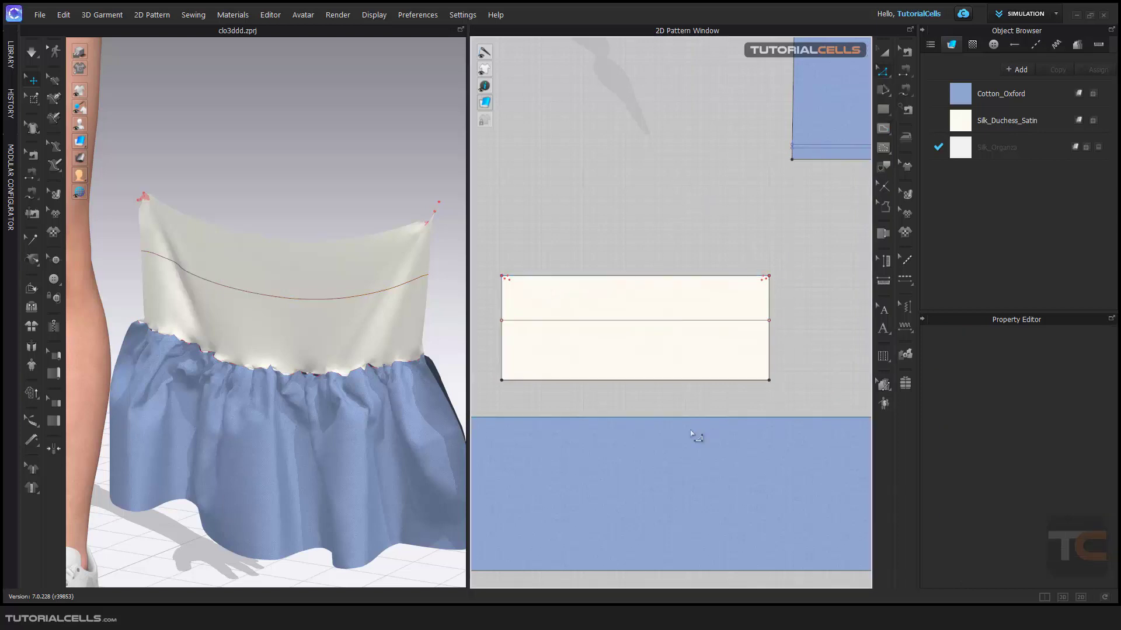
left_click(649, 321)
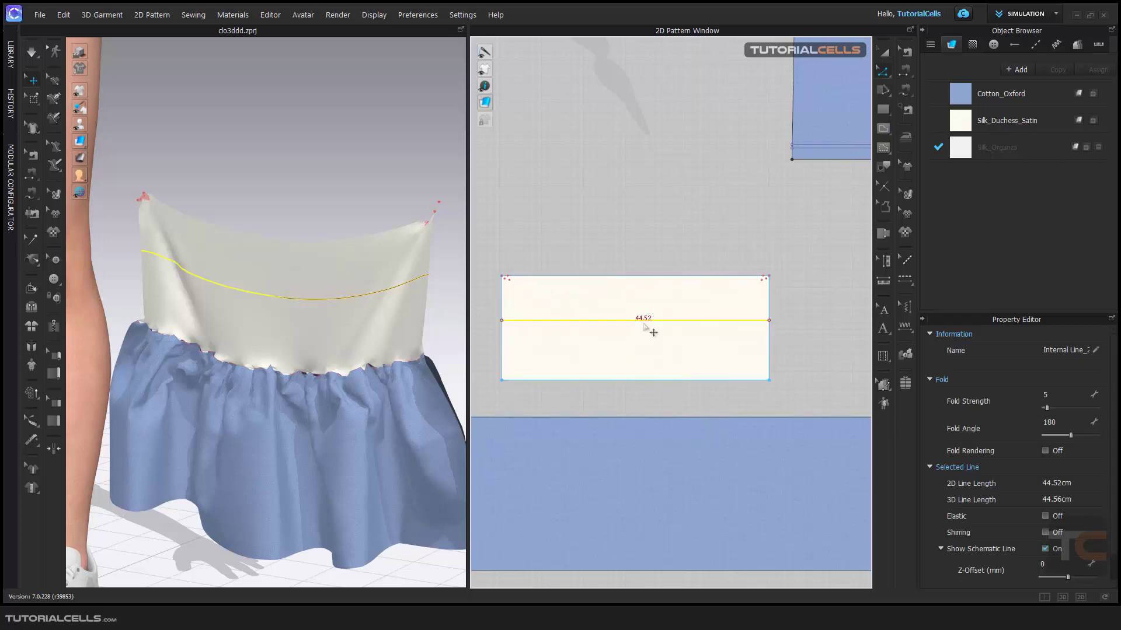
key("Delete")
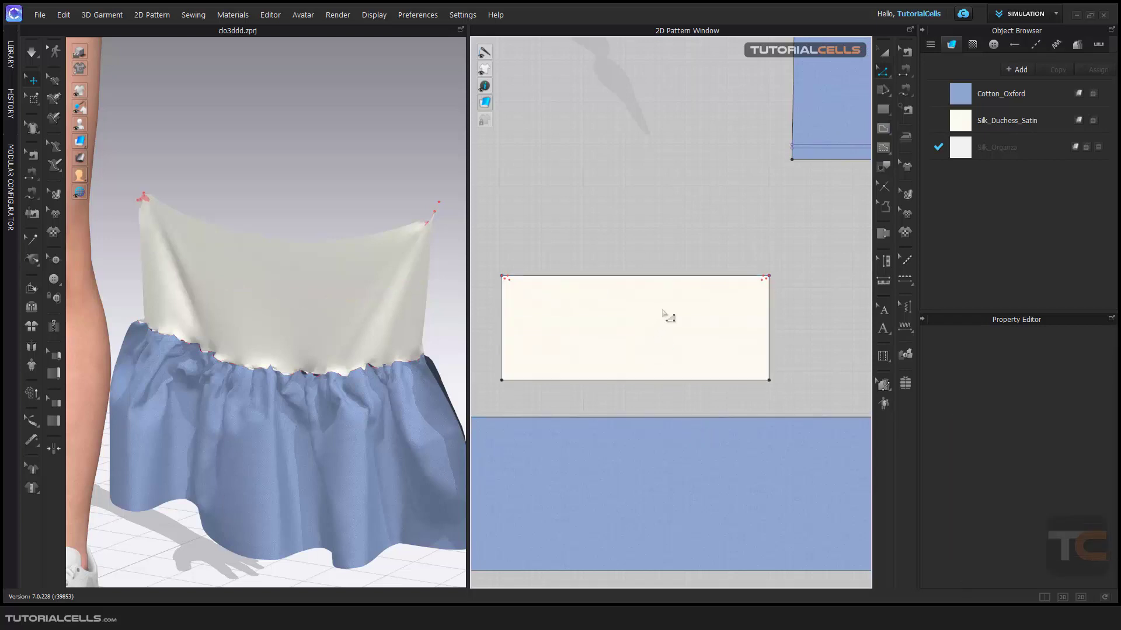
Step: Apply seam taping along the satin rectangle's upper edge and show its taping properties
left_click(906, 166)
left_click(642, 277)
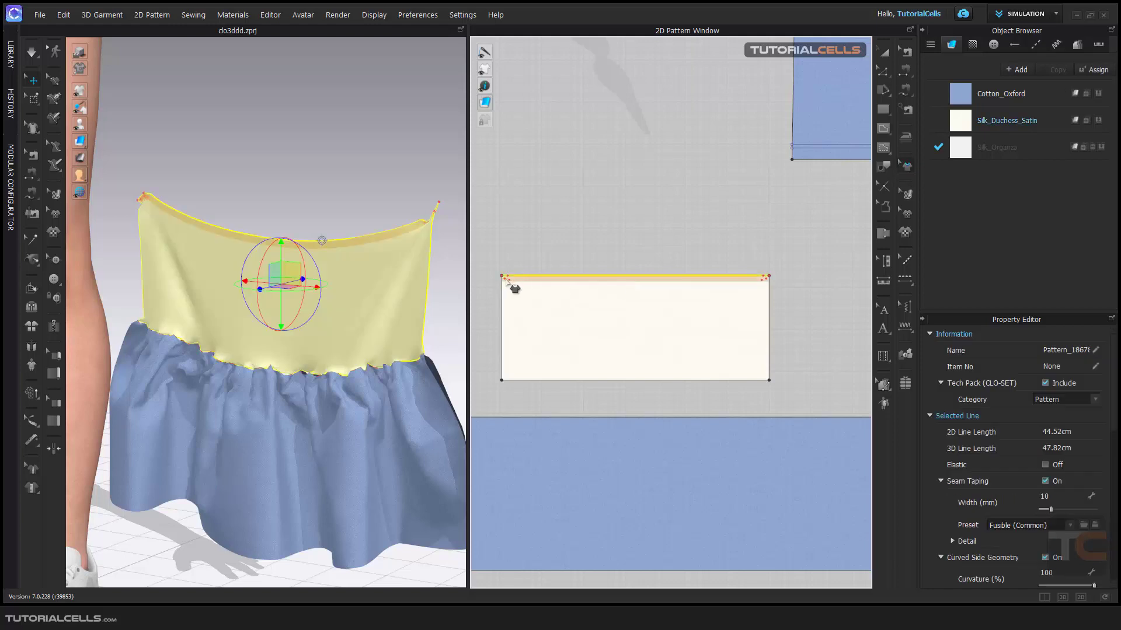
scroll(641, 285, "up", 3)
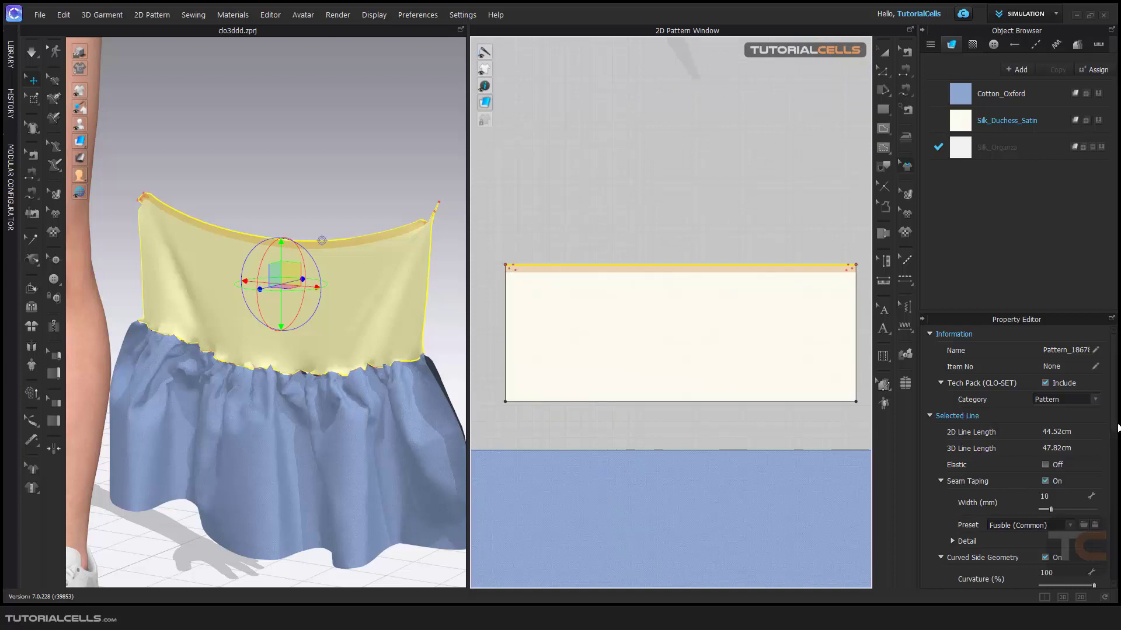
left_click_drag(1116, 428, 1116, 447)
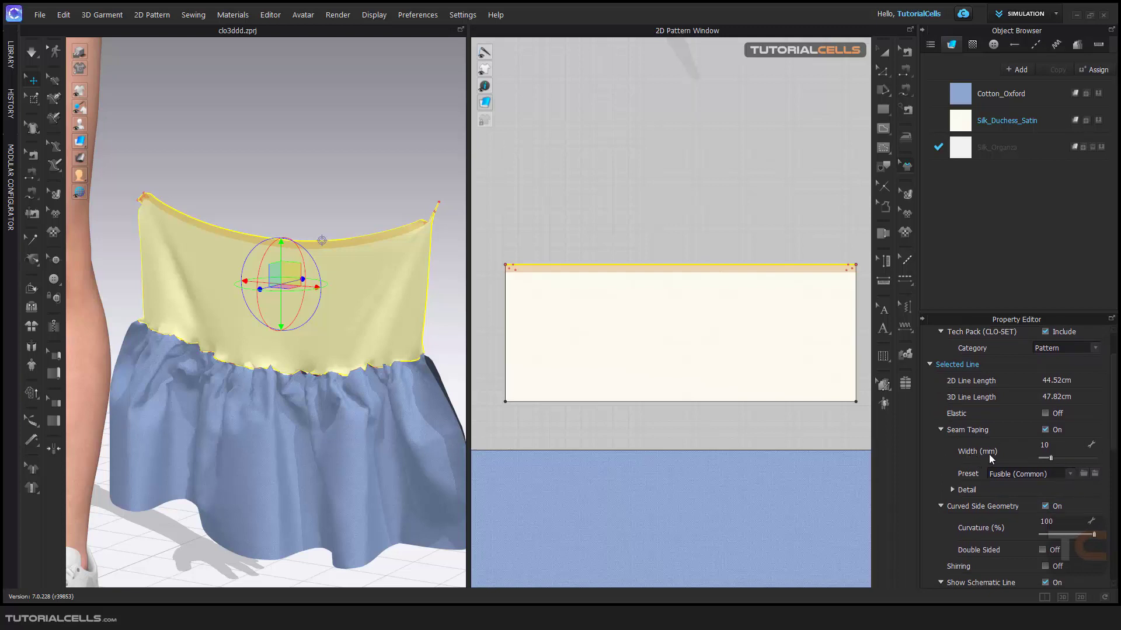
Step: Simulate the satin rectangle with the taped upper edge and set the seam taping width to 18 mm
middle_click_drag(345, 194, 298, 197)
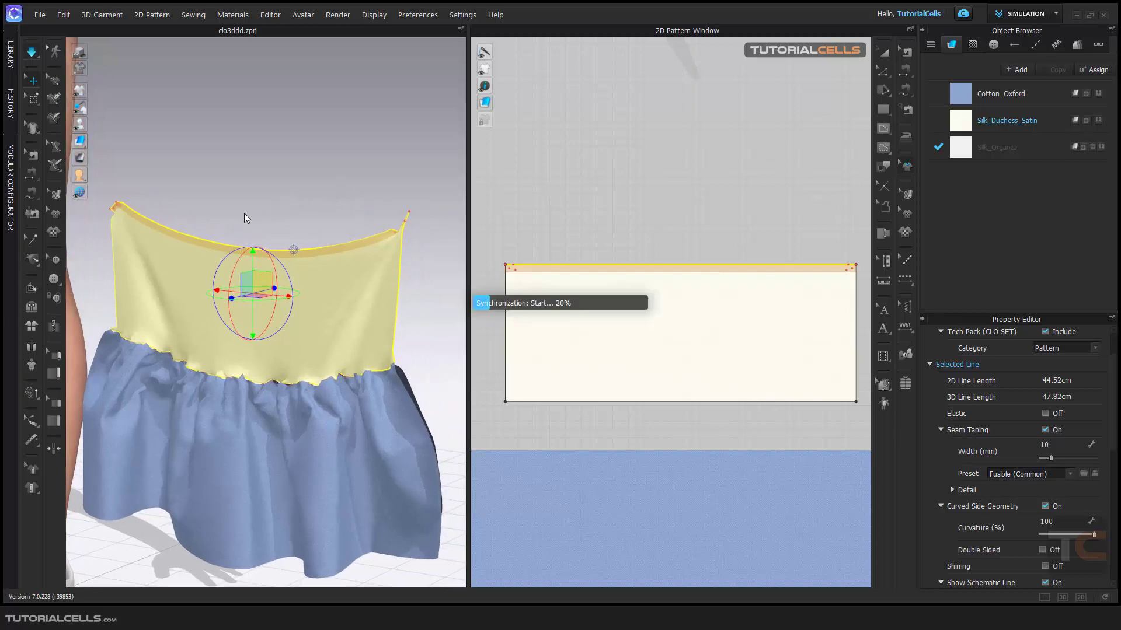
left_click(118, 205)
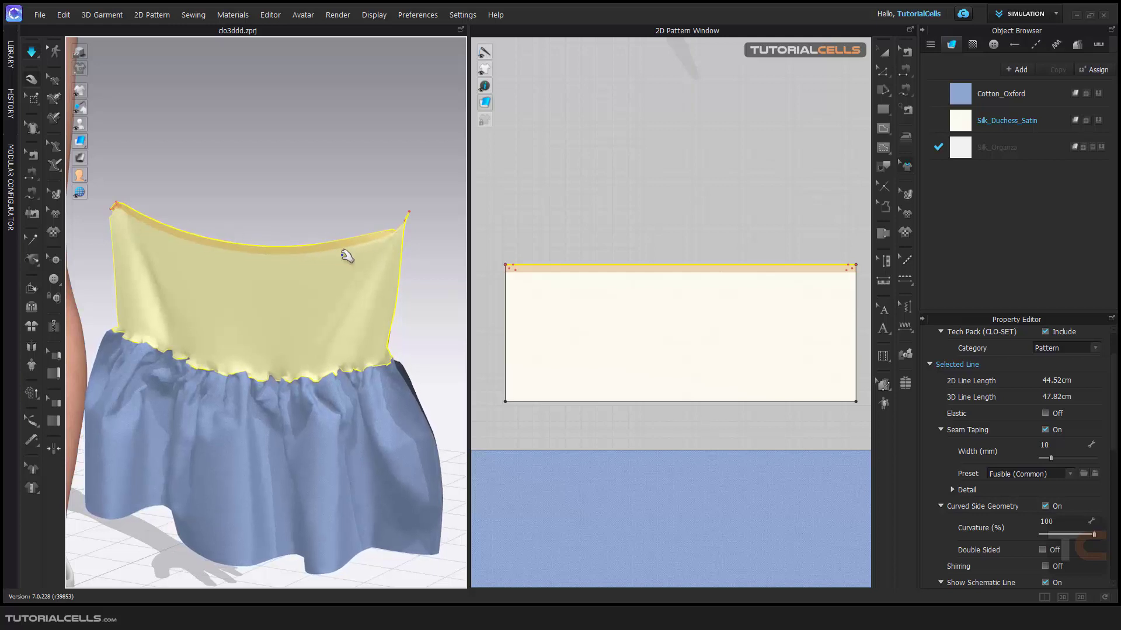
key("space")
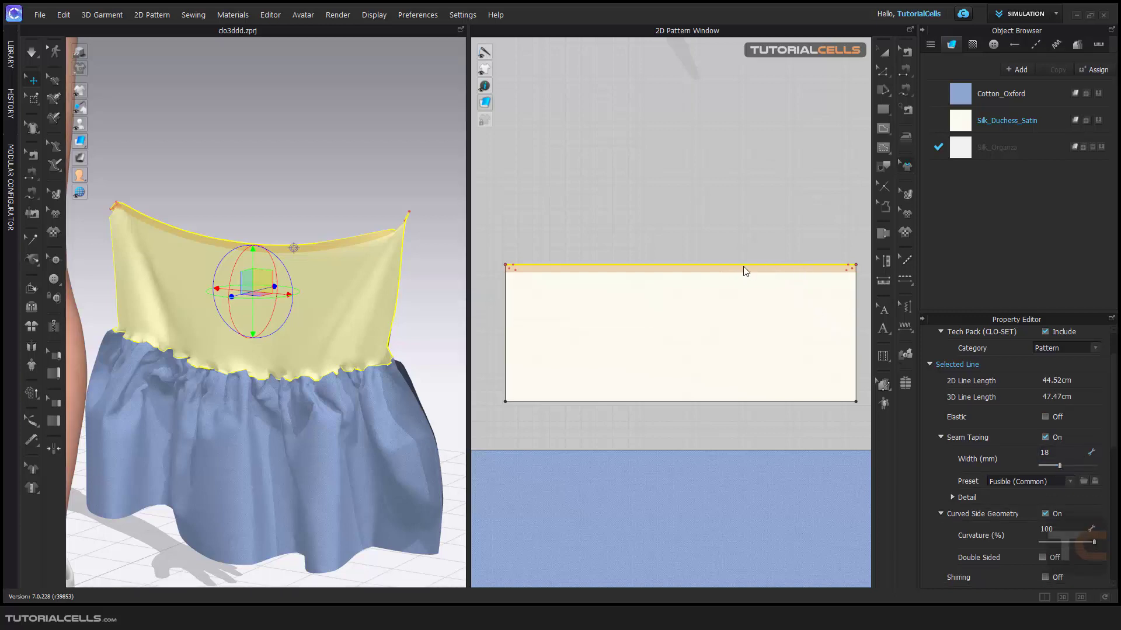
scroll(750, 282, "up", 3)
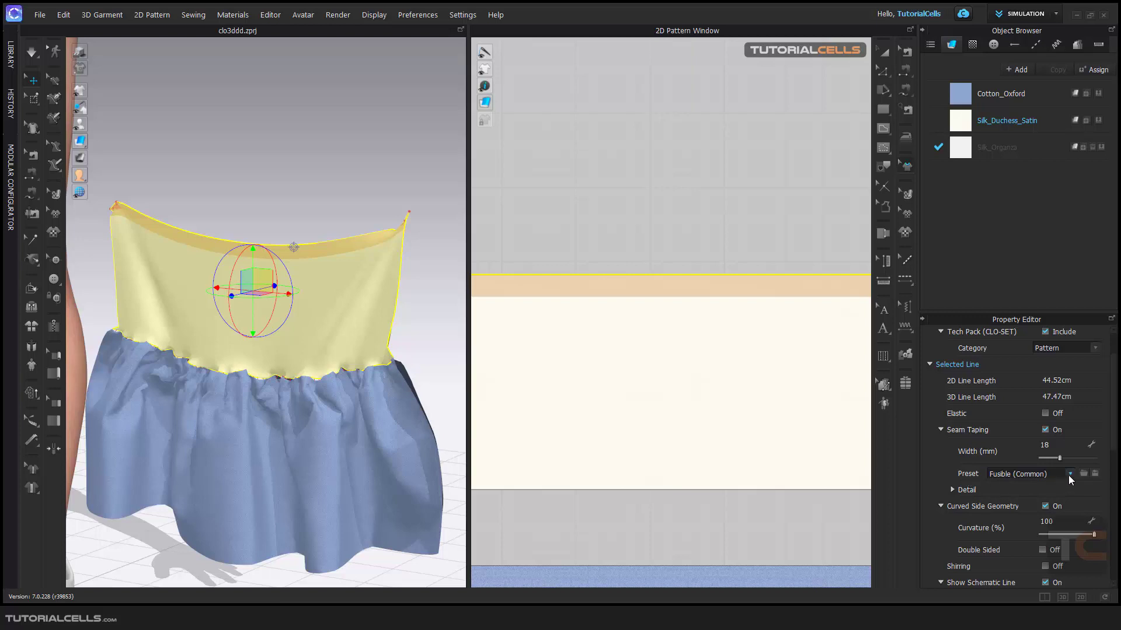
Step: Examine the seam taping presets, keep Fusible (Common), and expand the detailed physical properties down to Friction
left_click(1069, 474)
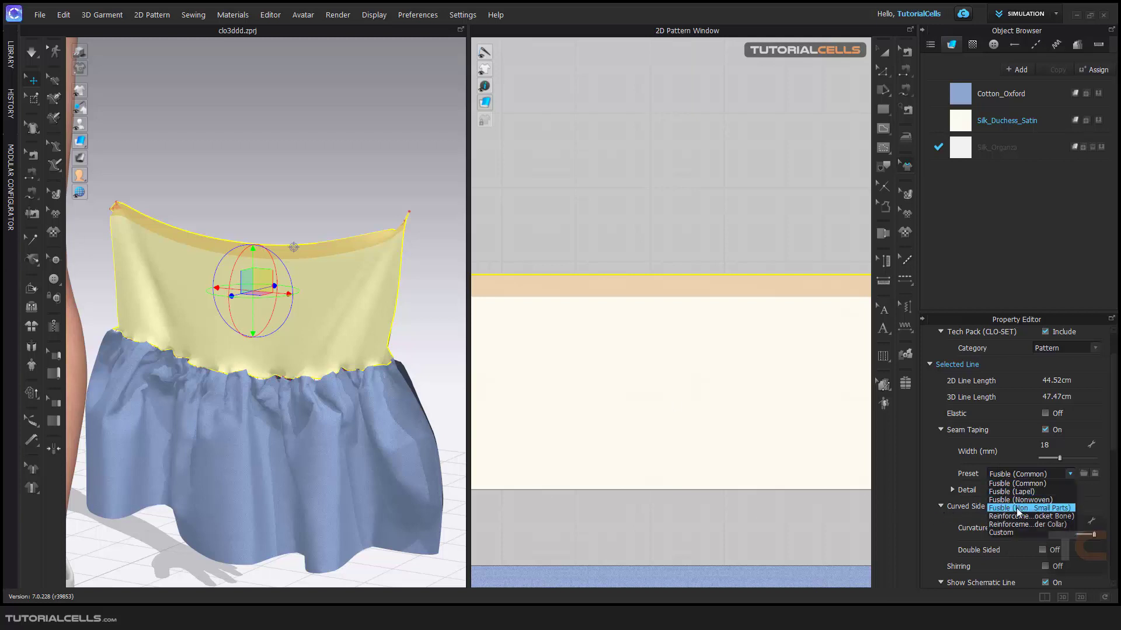
left_click(944, 483)
left_click(952, 490)
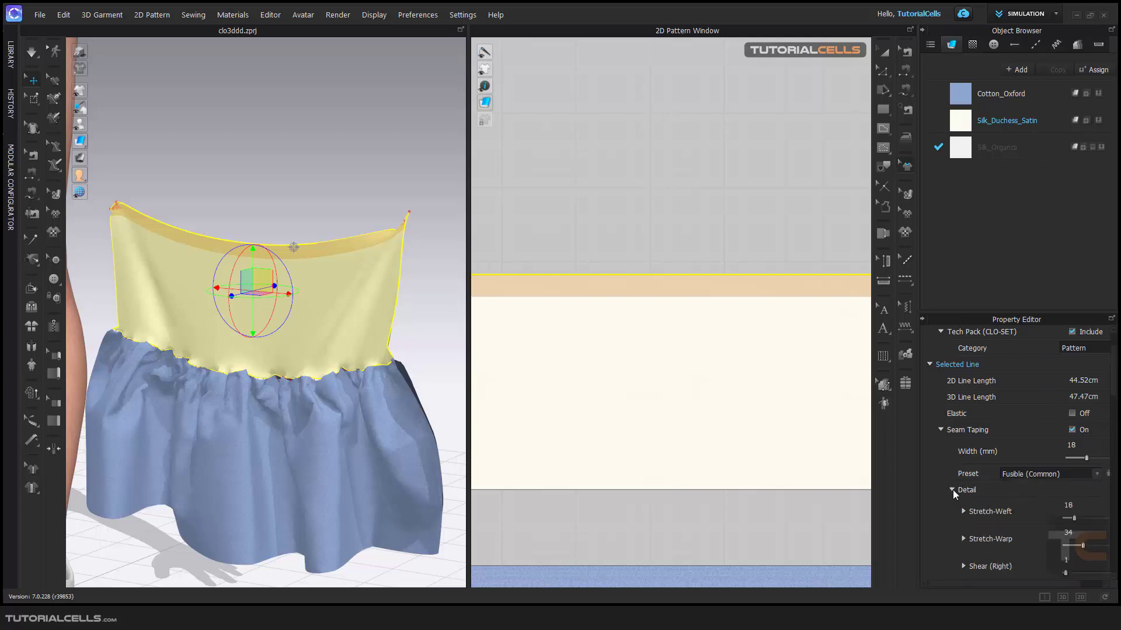
left_click_drag(1118, 388, 1119, 481)
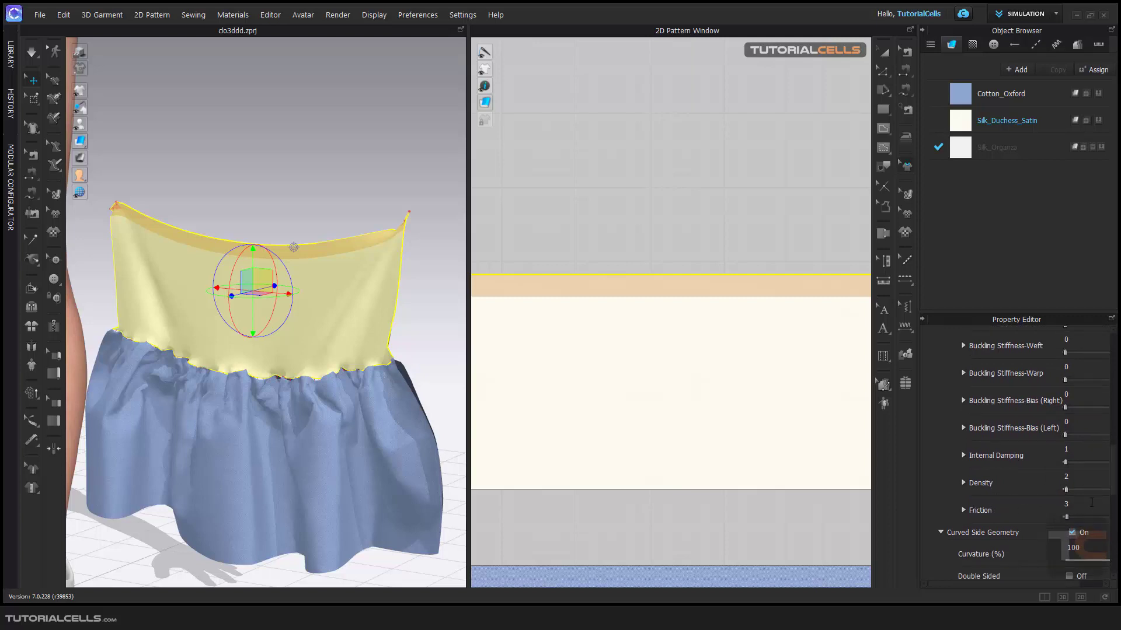
Step: Collapse the satin tape's detailed properties, simulate the garment and switch the seam taping preset to Fusible (Lapel)
left_click_drag(1119, 478, 1115, 387)
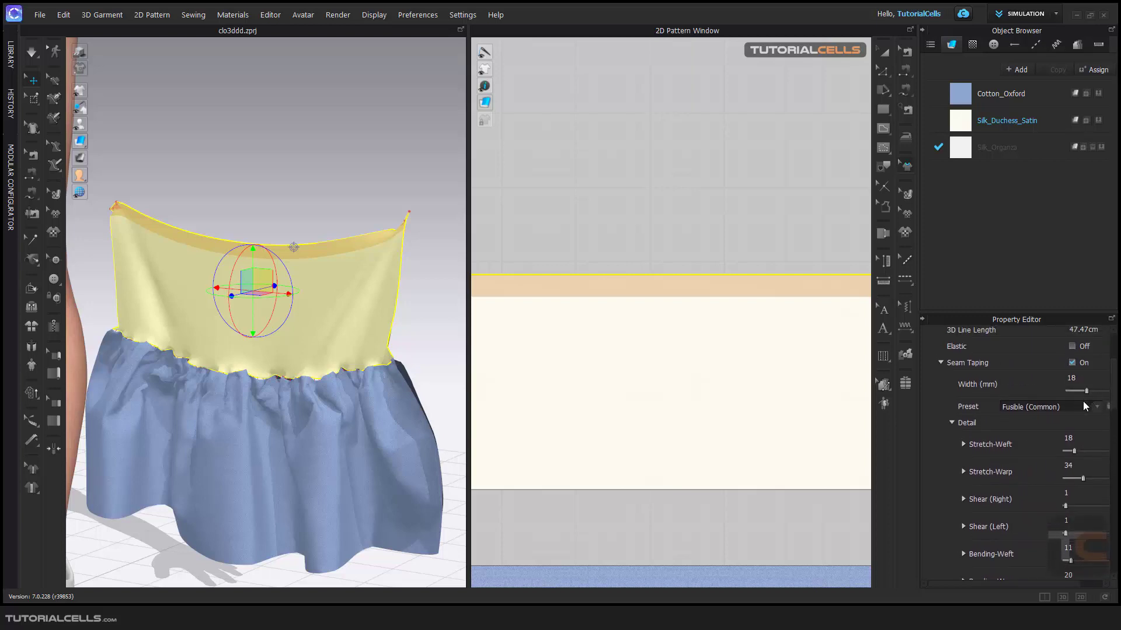
left_click(952, 421)
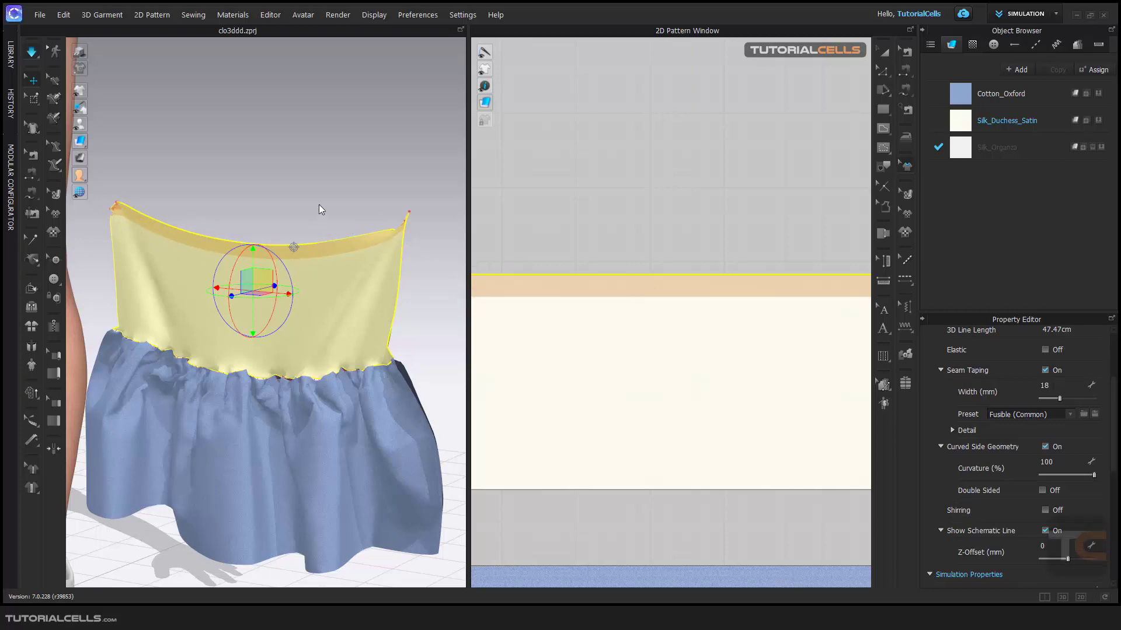
key("q")
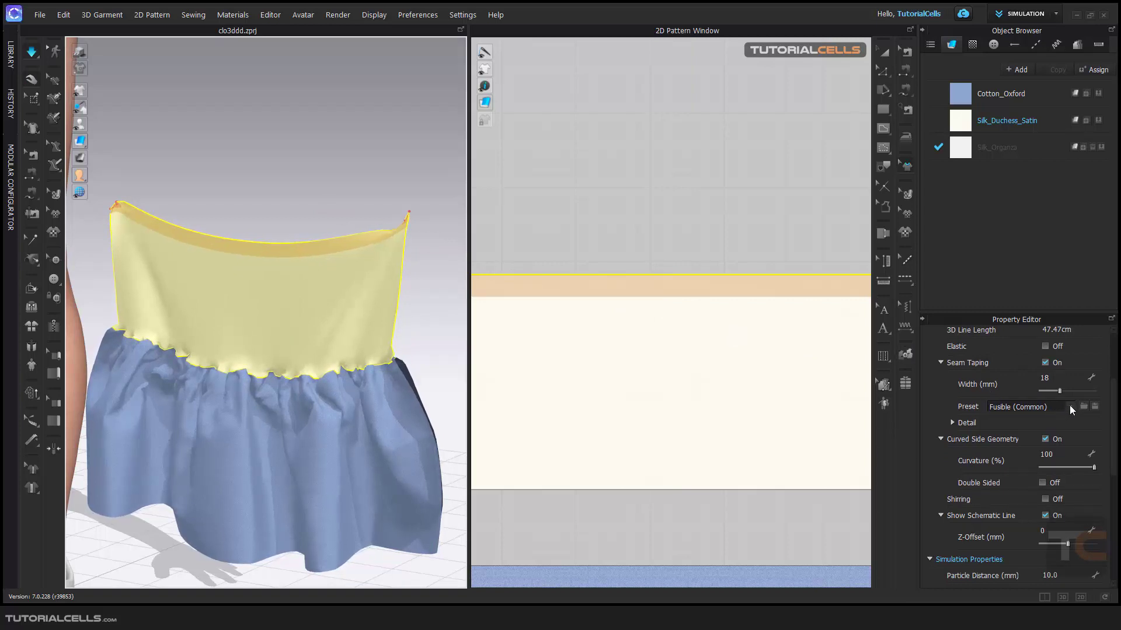
left_click(1068, 406)
left_click(1022, 422)
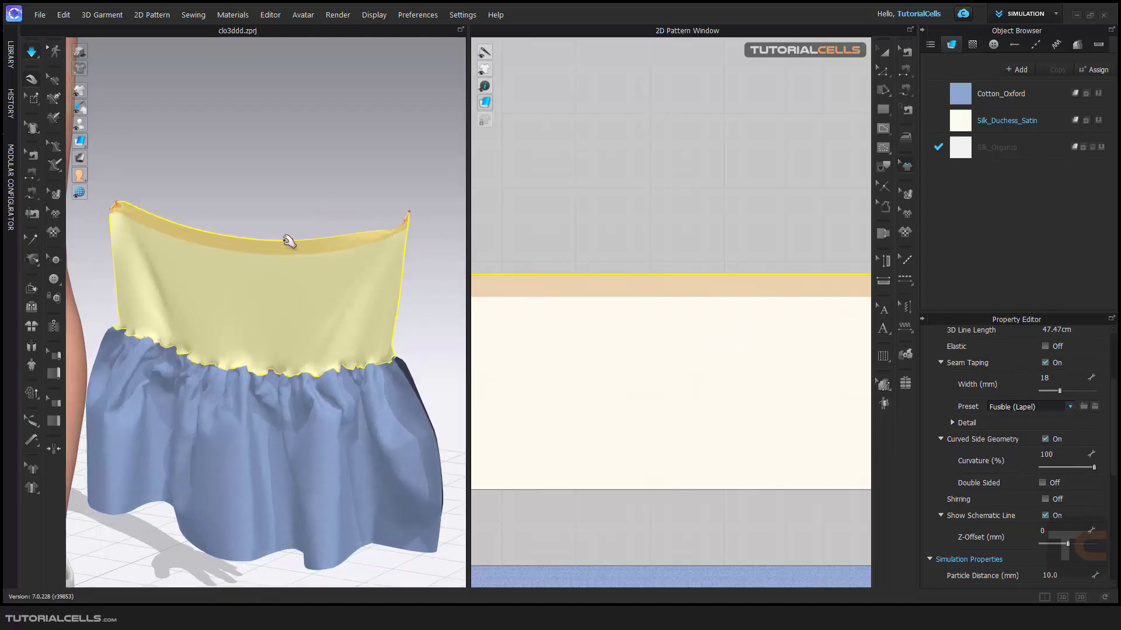
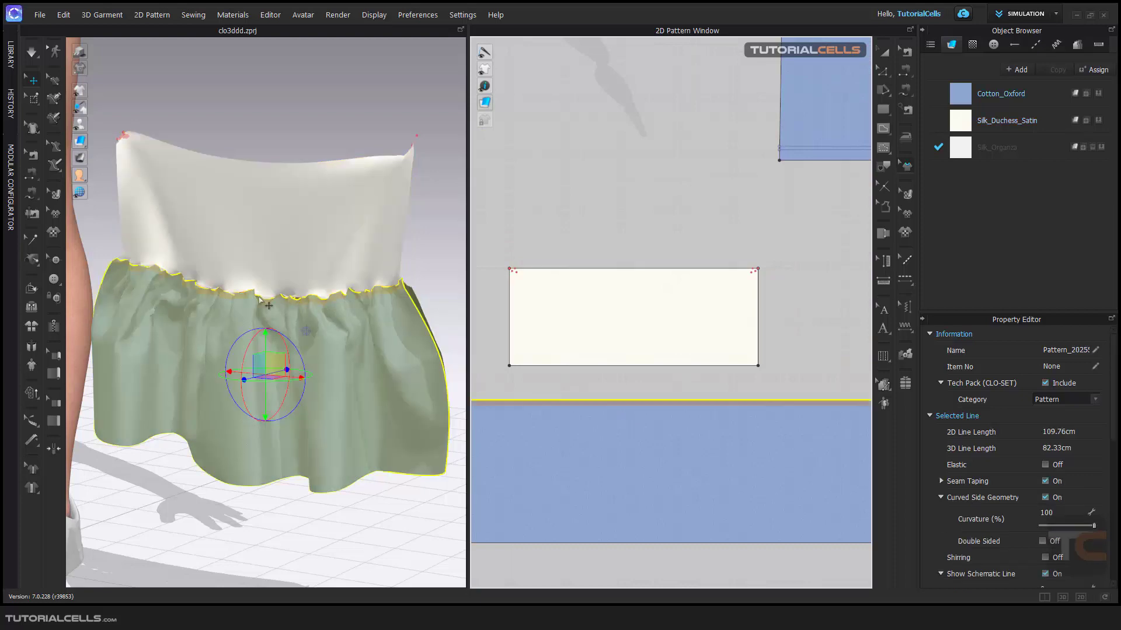
Step: Simulate the cotton ruffle with seam taping along its gathered upper edge and inspect the gathers up close
scroll(315, 300, "up", 5)
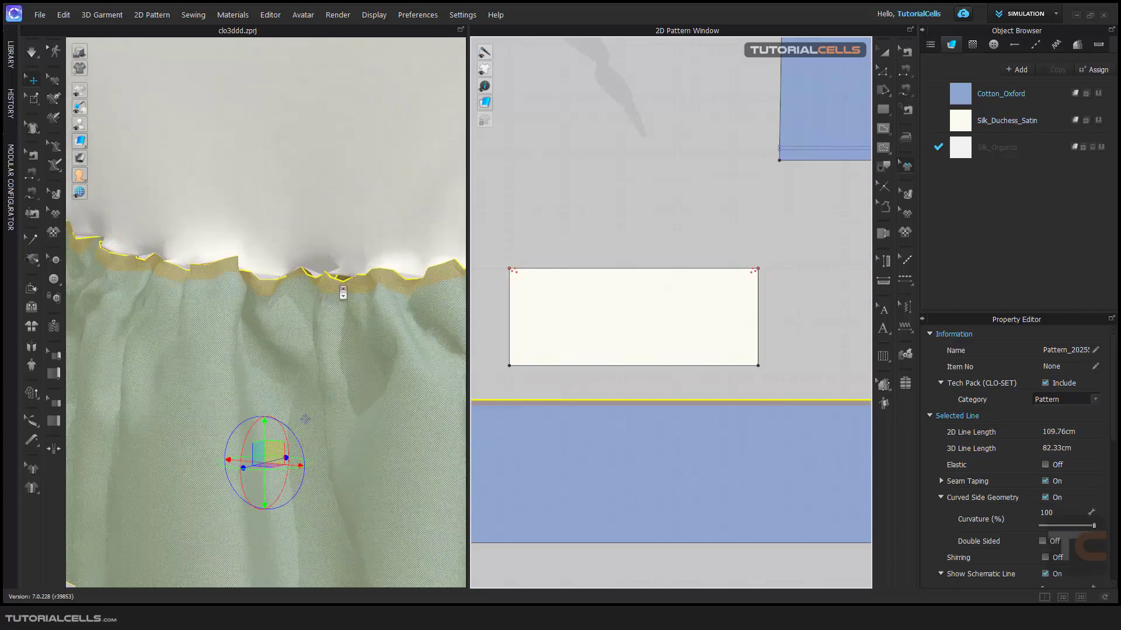
key("q")
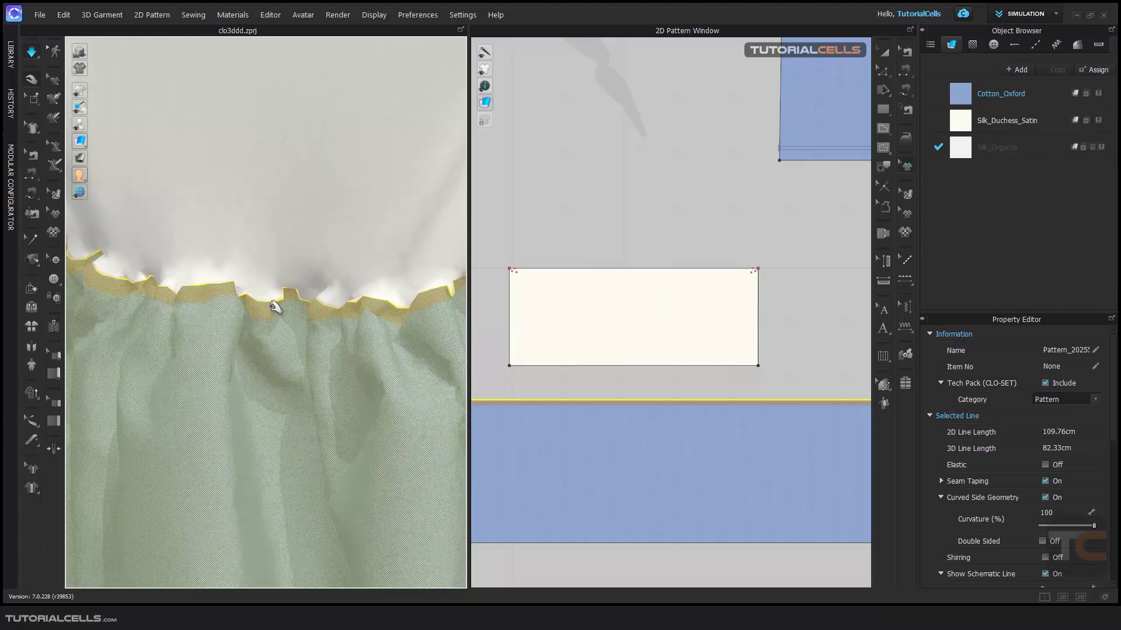
scroll(345, 327, "down", 2)
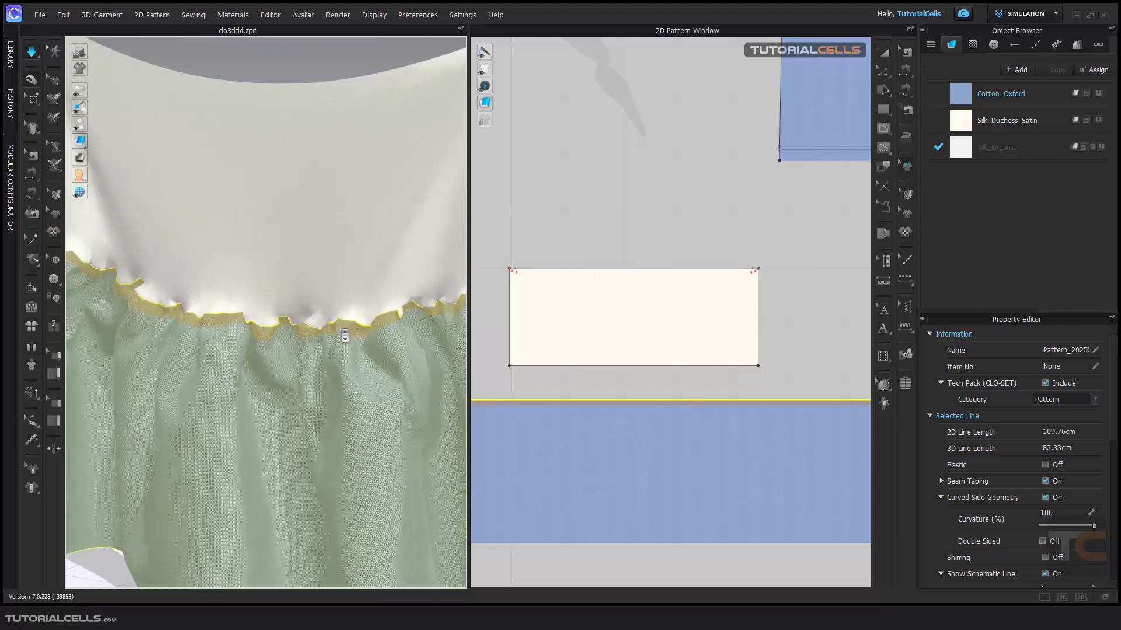
scroll(345, 335, "down", 3)
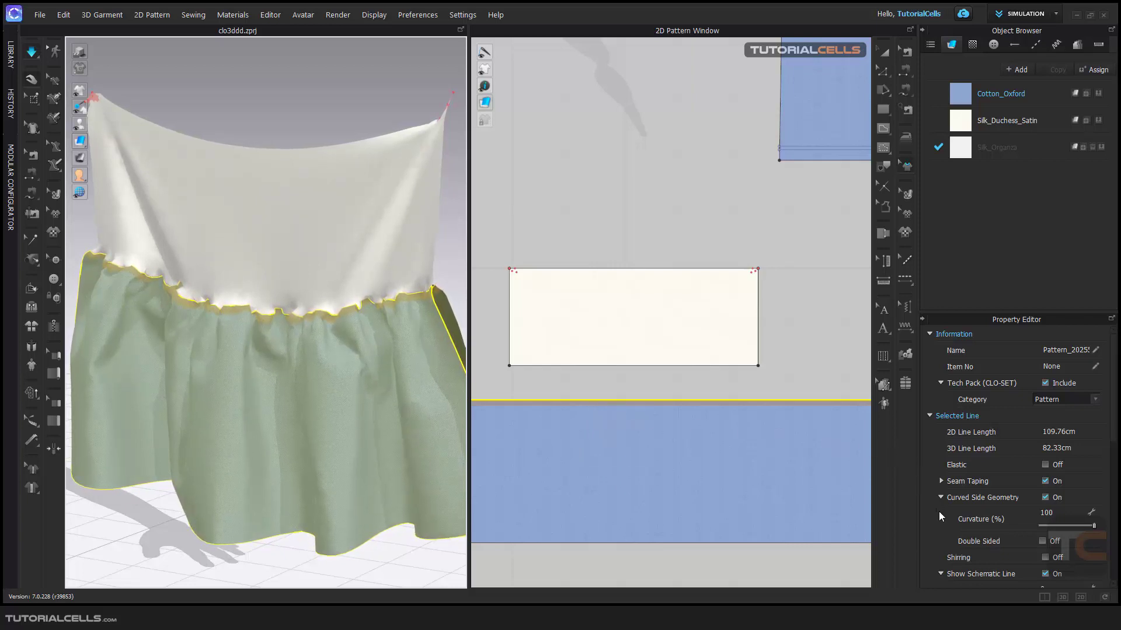
Step: Set the ruffle tape's Stretch-Warp to 65, Stretch-Weft to 63 and Bending-Weft to 48, and raise its Bending-Warp
left_click(941, 481)
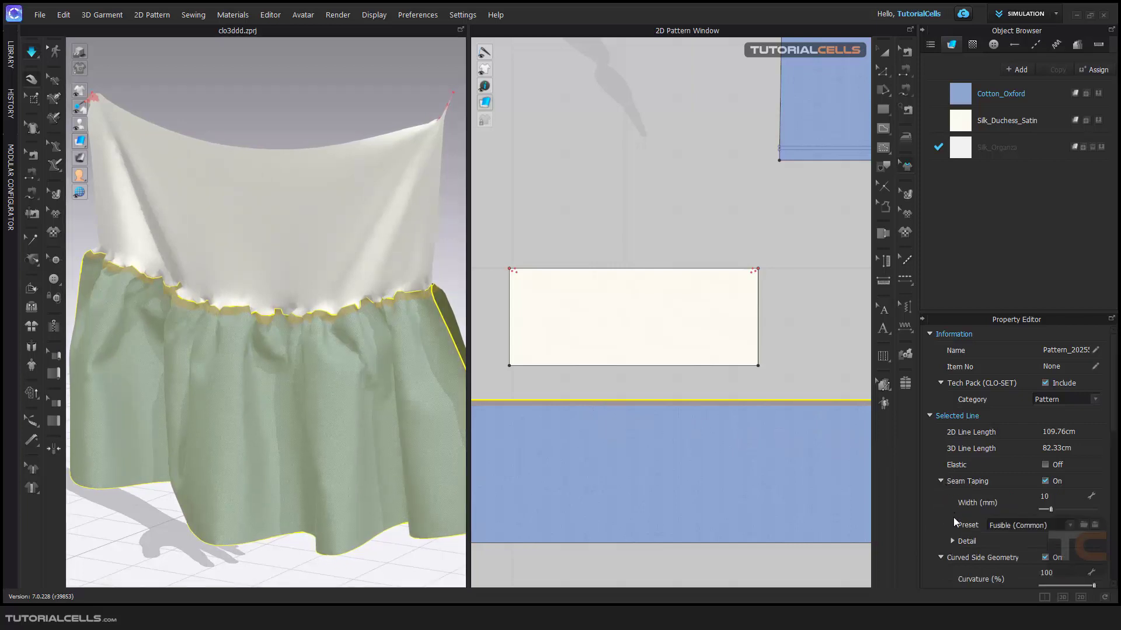
left_click(951, 541)
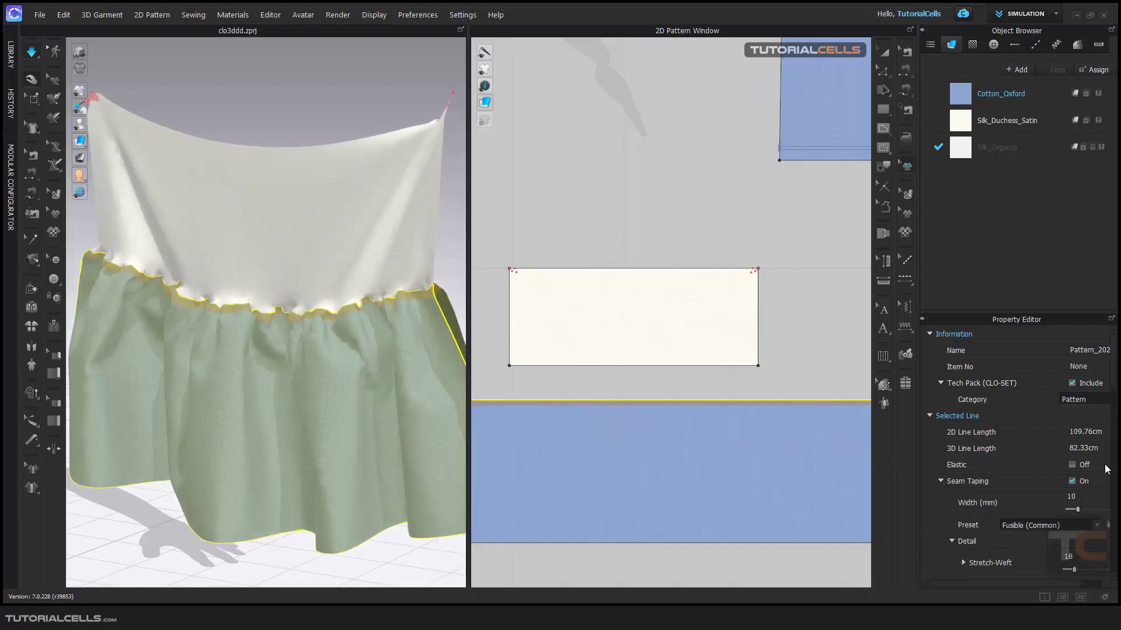
left_click_drag(1116, 384, 1103, 428)
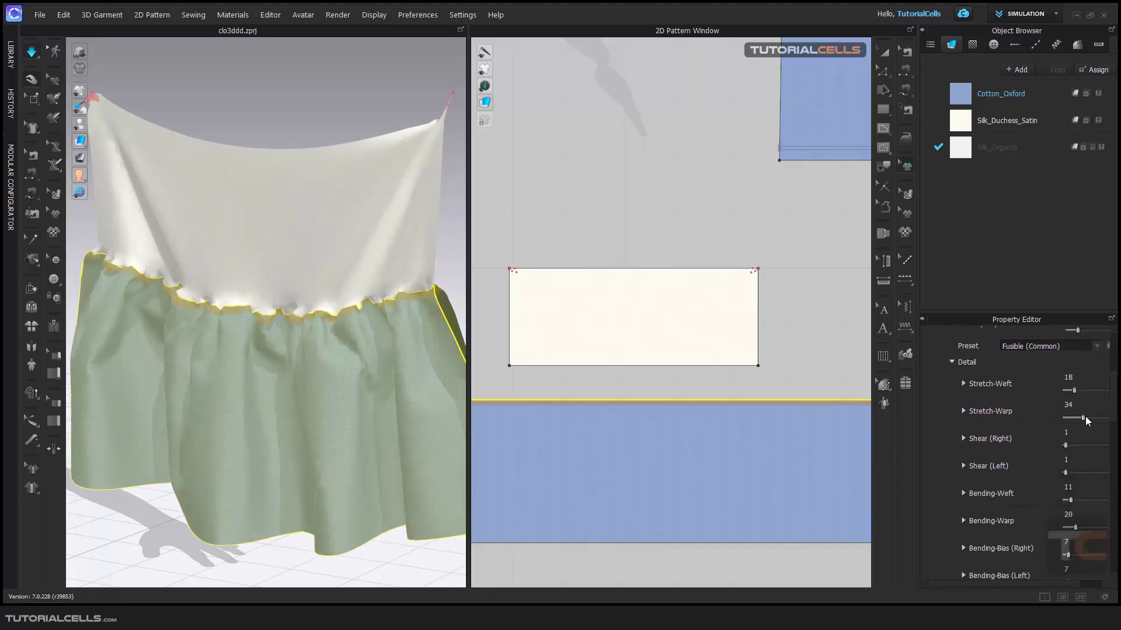
left_click_drag(1083, 418, 1095, 418)
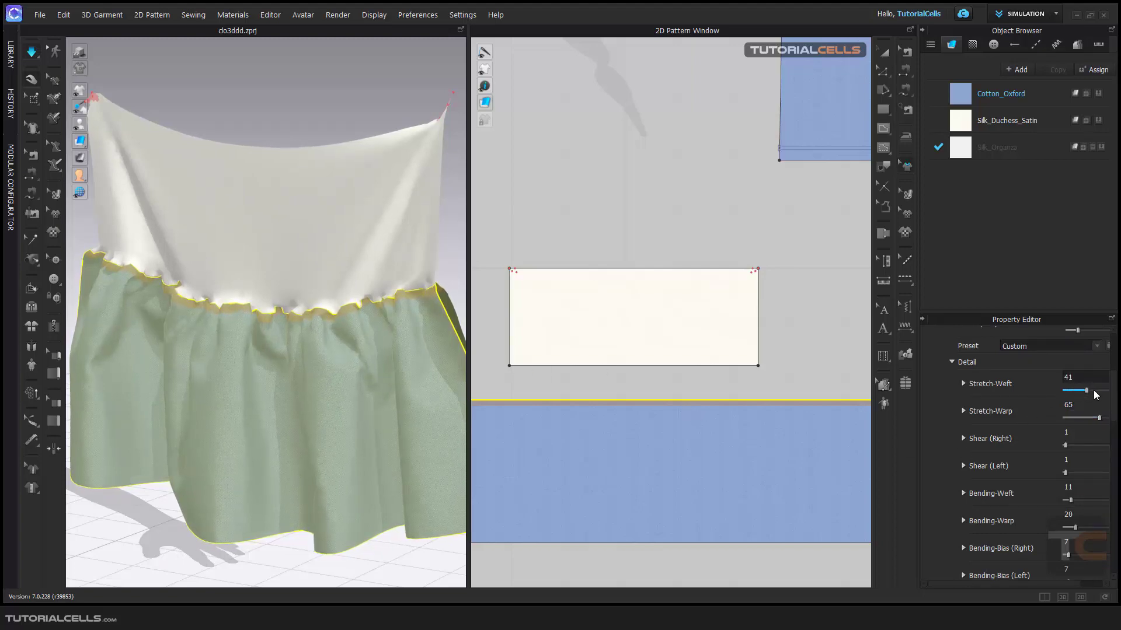
left_click_drag(1094, 391, 1099, 390)
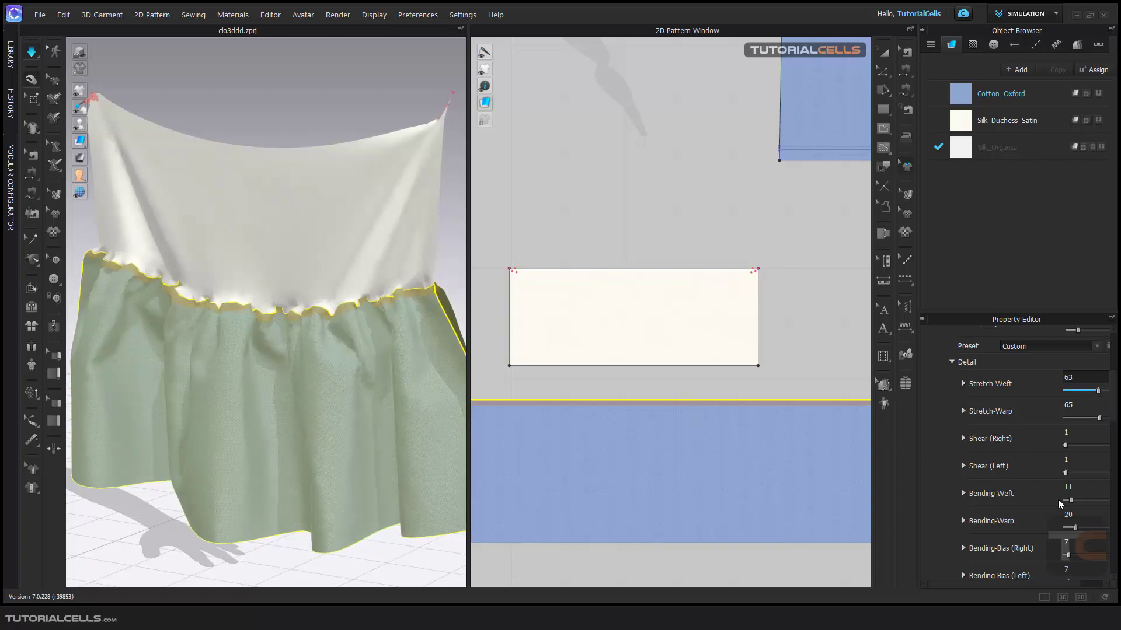
left_click_drag(1070, 500, 1085, 501)
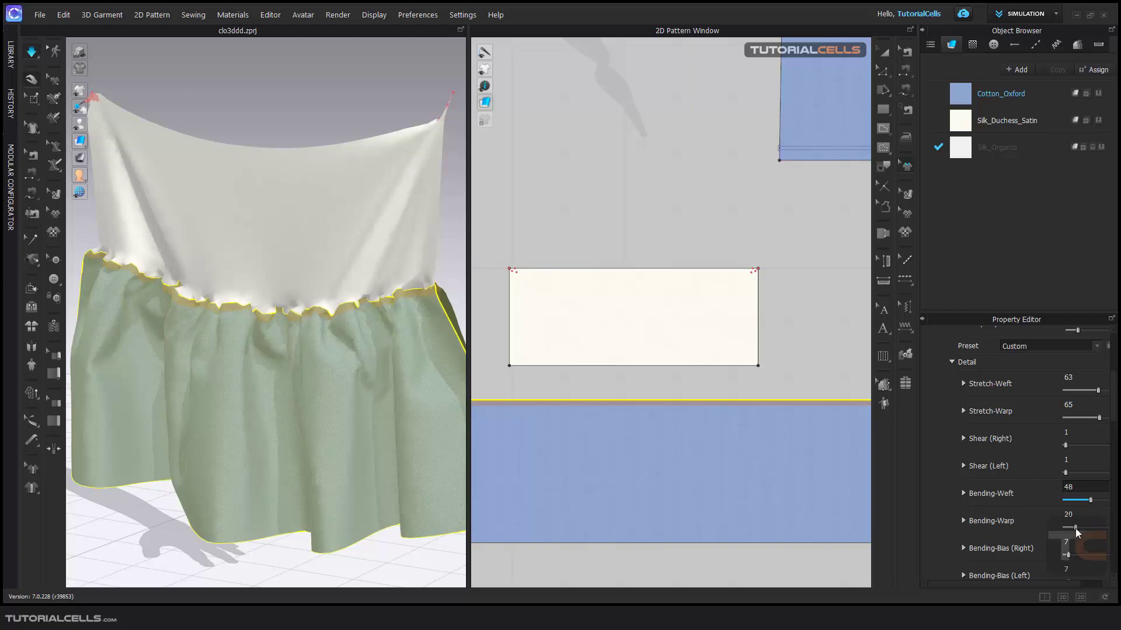
left_click_drag(1075, 527, 1084, 528)
Step: Set the ruffle tape's Density to 37 and stop the simulation
left_click_drag(1116, 413, 1113, 479)
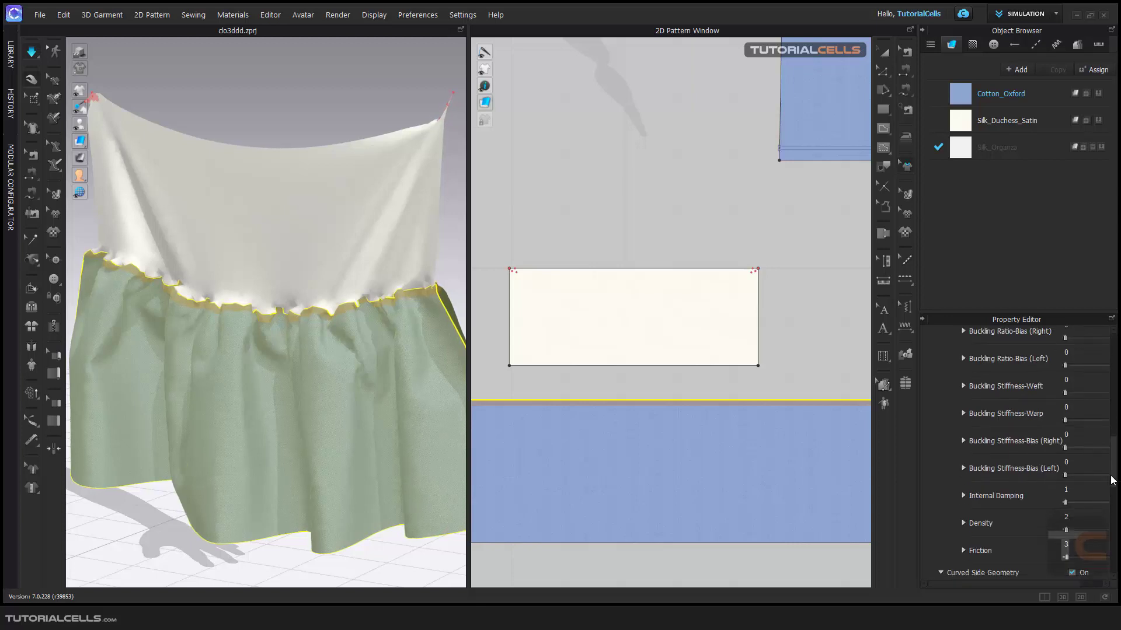
left_click_drag(1066, 529, 1084, 529)
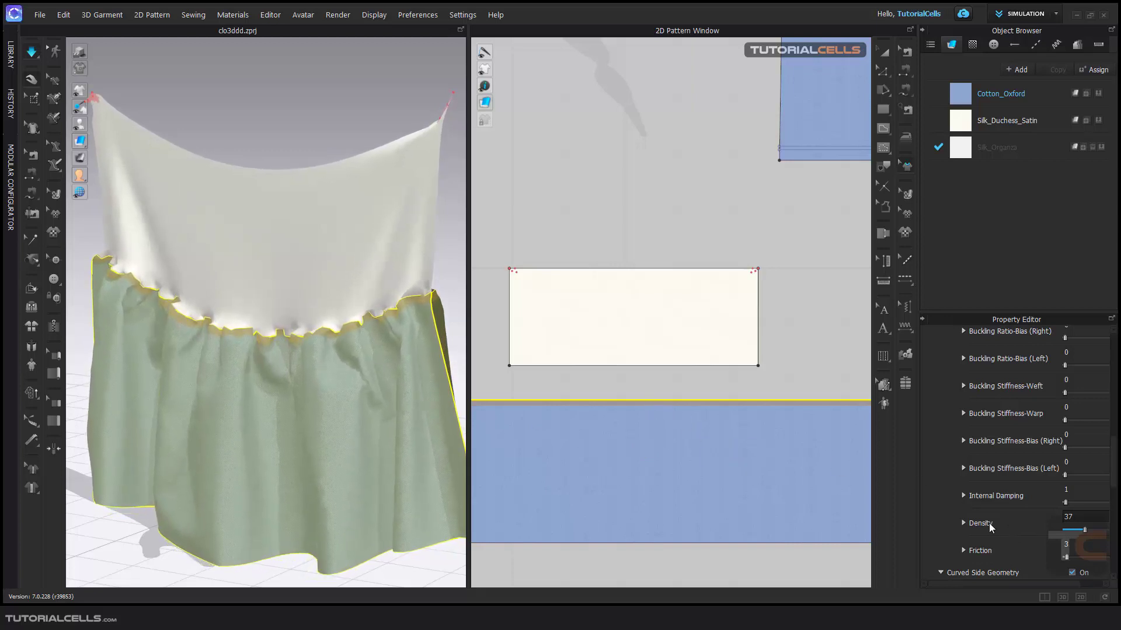
key("space")
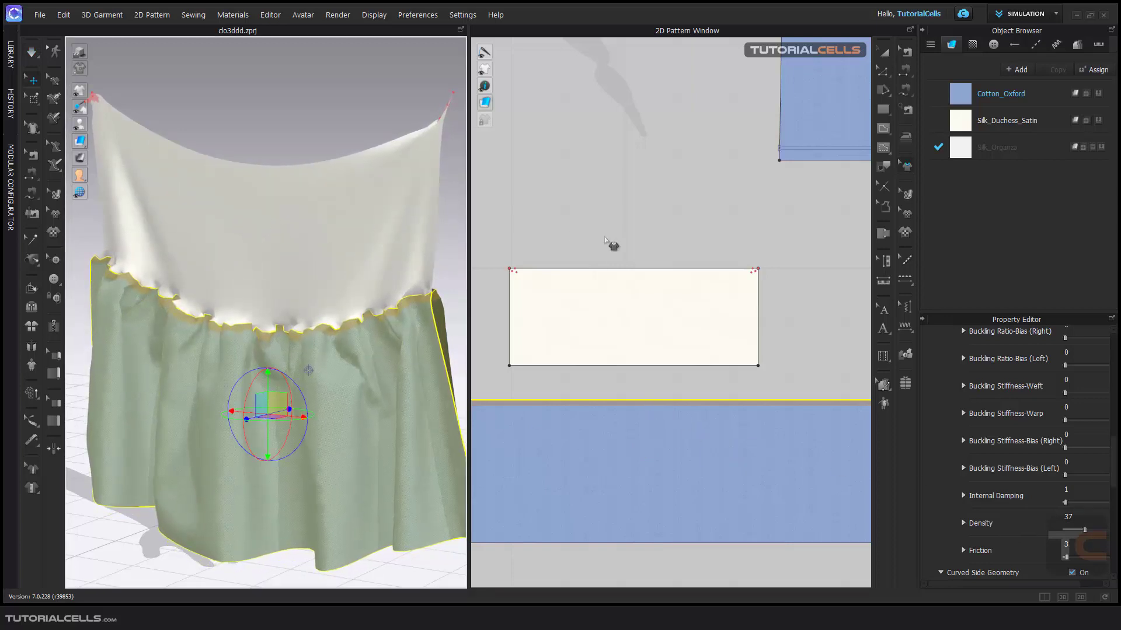
Step: Examine the T-shirt's front and back neckline on the avatar and locate its back pieces among the 2D patterns
right_click_drag(607, 242, 543, 321)
scroll(675, 245, "down", 1)
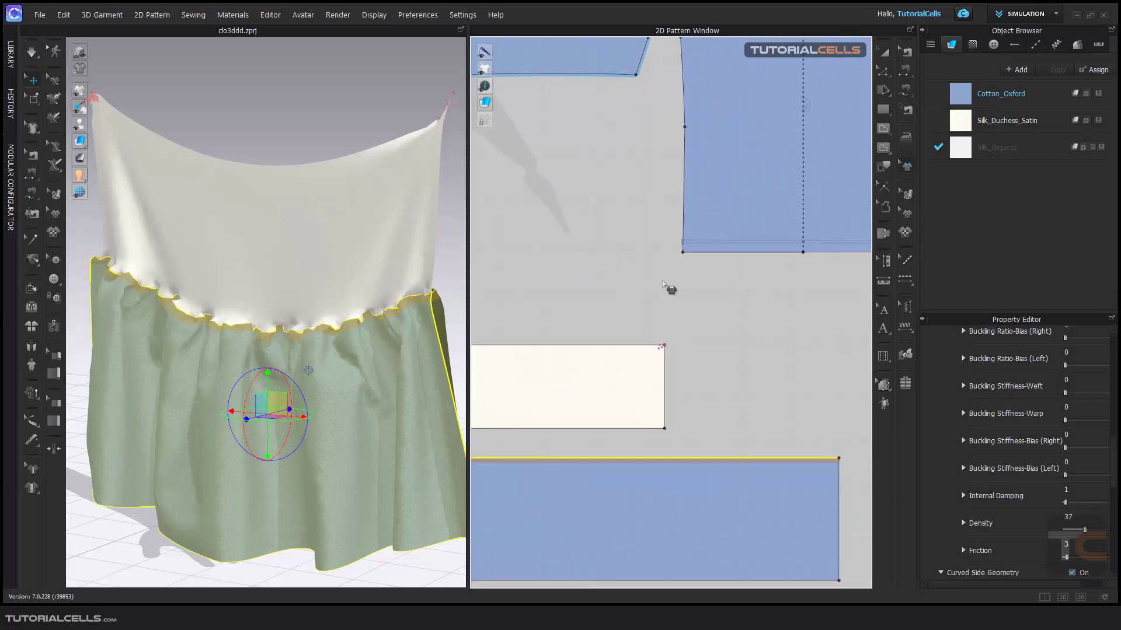
right_click_drag(664, 286, 653, 334)
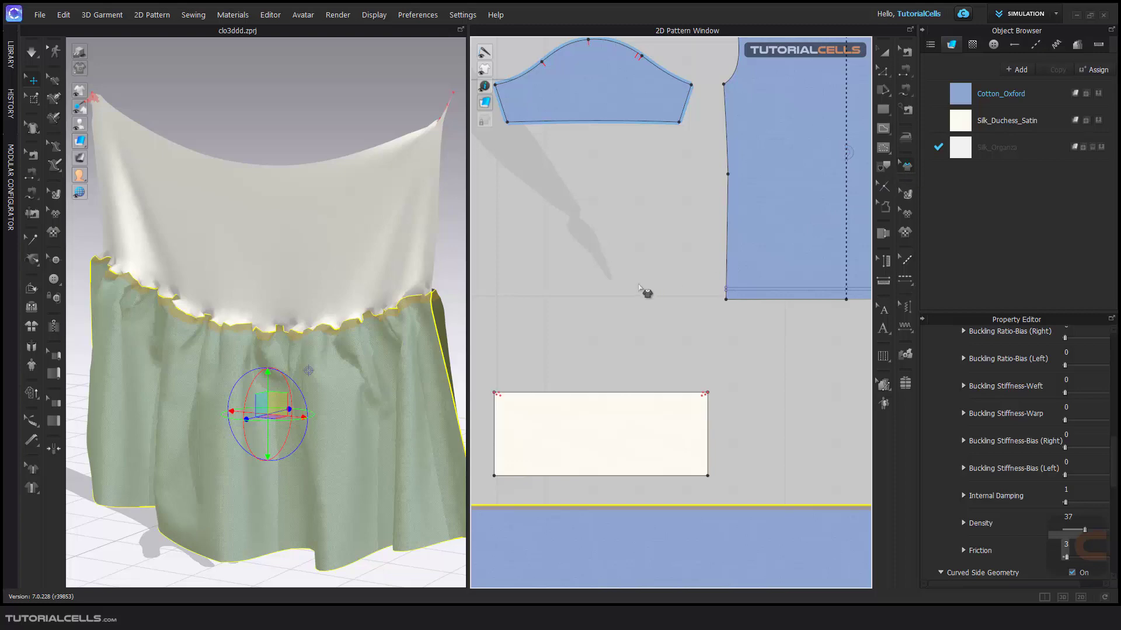
right_click_drag(646, 293, 665, 400)
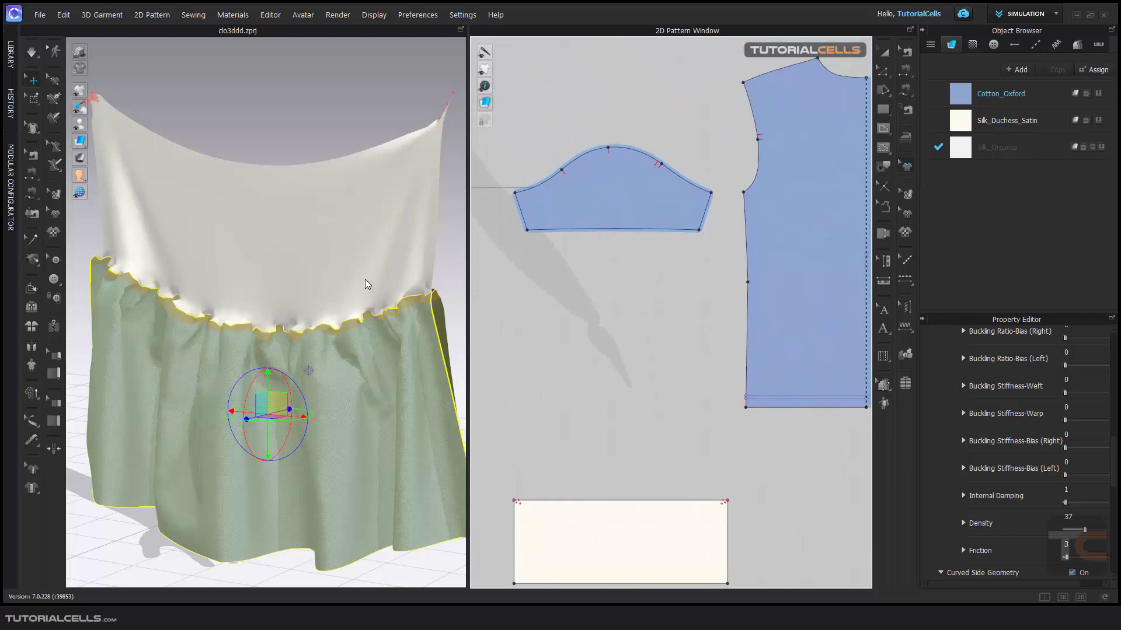
scroll(366, 285, "down", 5)
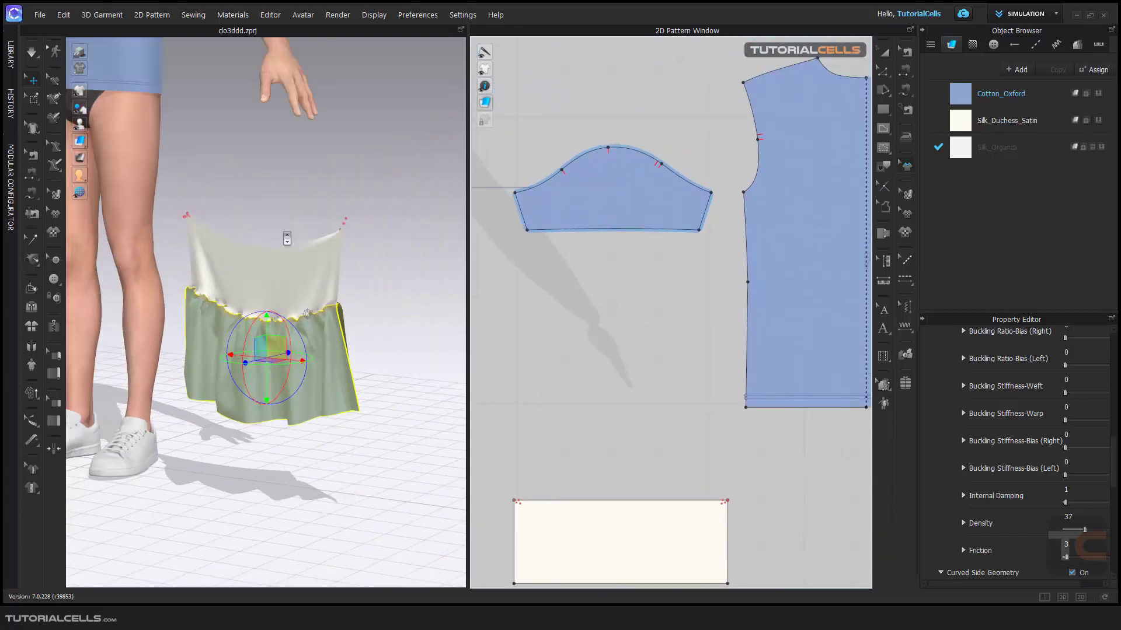
middle_click_drag(366, 284, 388, 467)
scroll(258, 339, "up", 10)
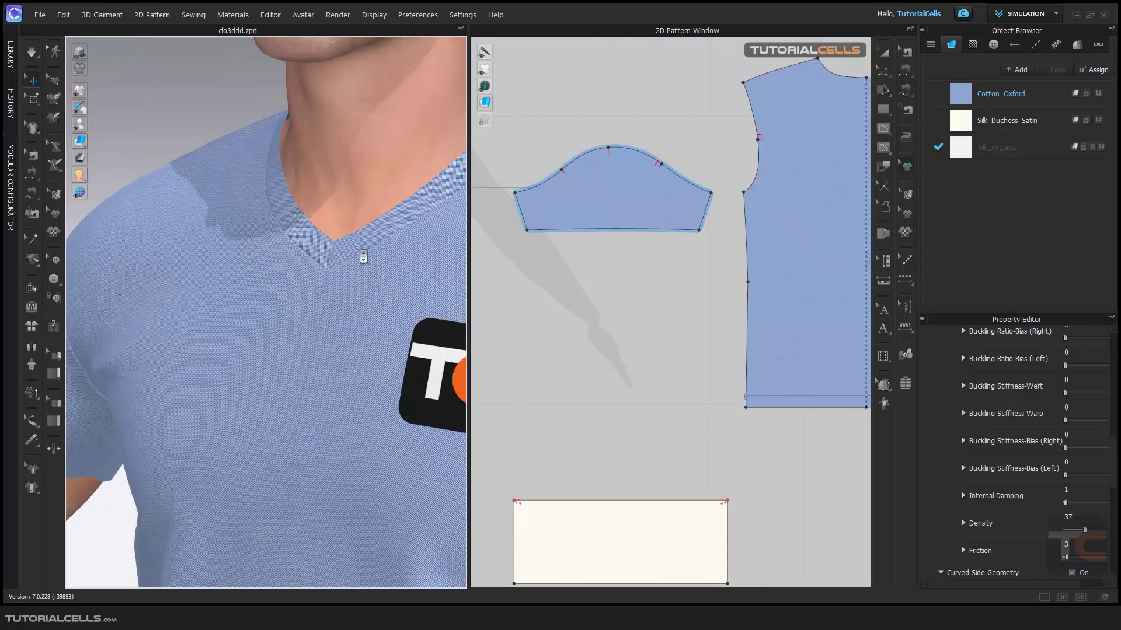
scroll(297, 314, "down", 2)
right_click_drag(405, 275, 239, 278)
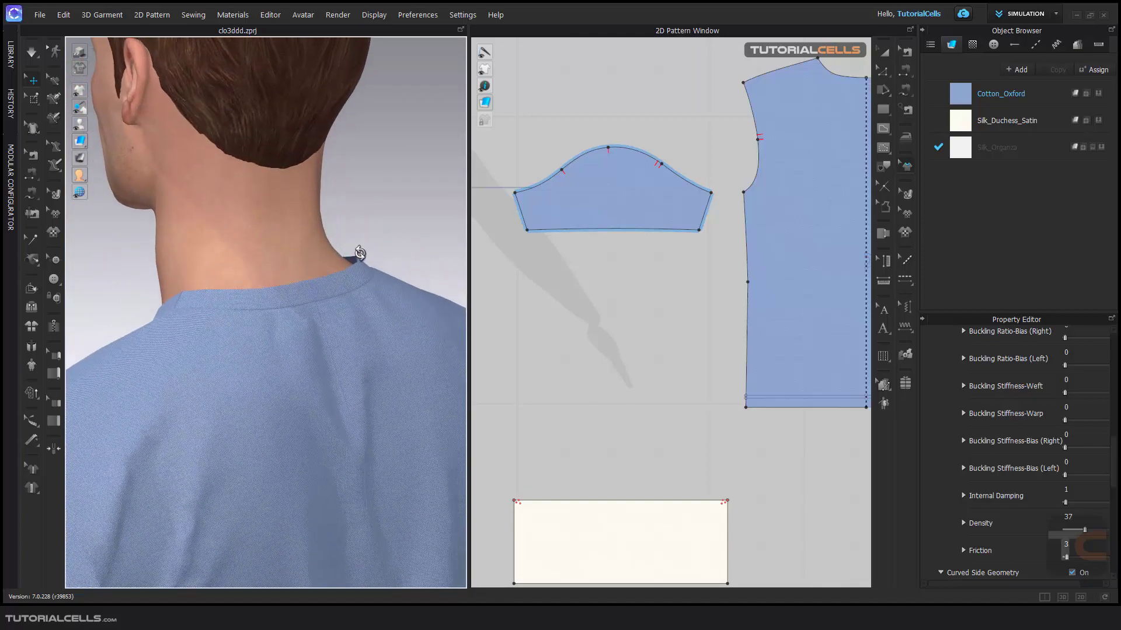
right_click_drag(231, 334, 275, 330)
scroll(604, 266, "down", 5)
right_click_drag(647, 250, 702, 267)
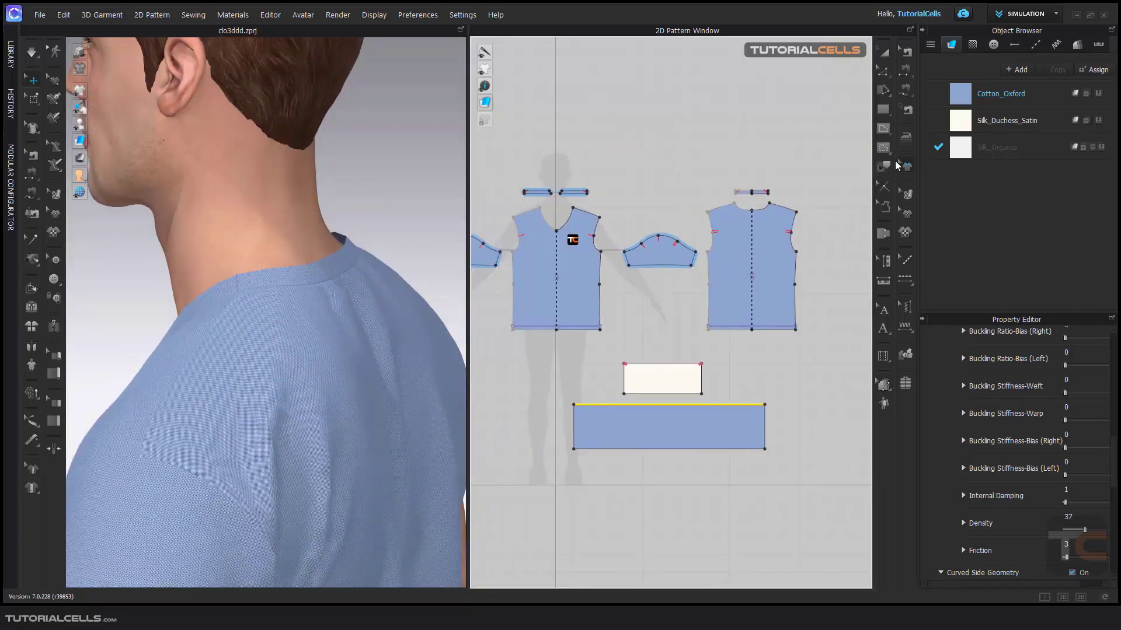
Step: Select half of the back piece's neckline with the Edit Pattern tool and check its line properties for seam taping
left_click(882, 75)
scroll(758, 210, "up", 3)
left_click(753, 210)
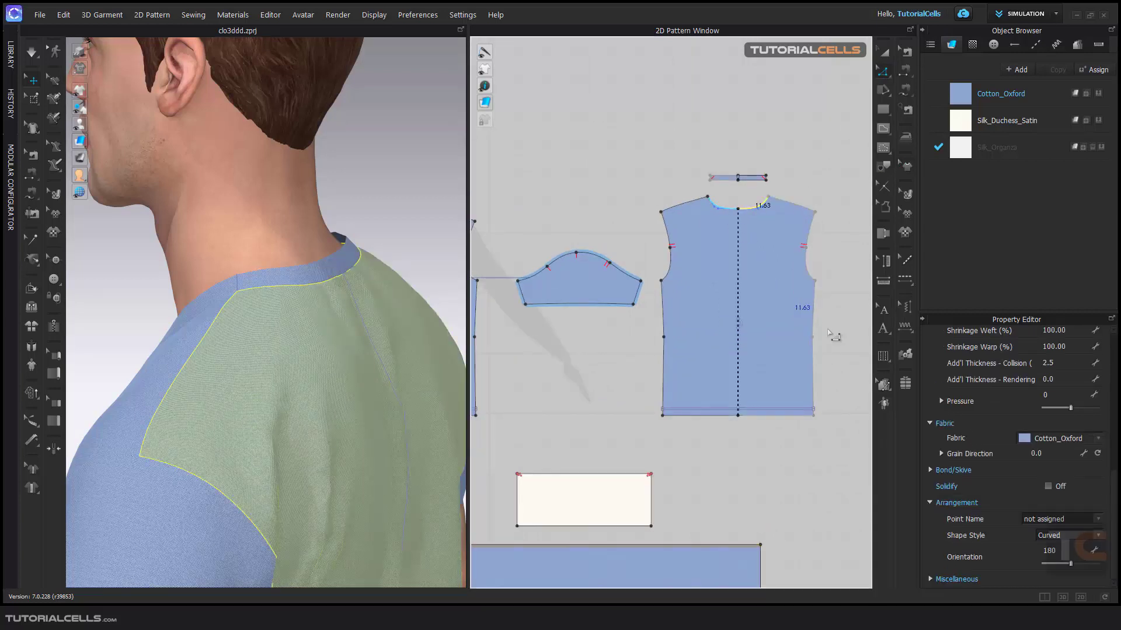
scroll(1005, 483, "up", 2)
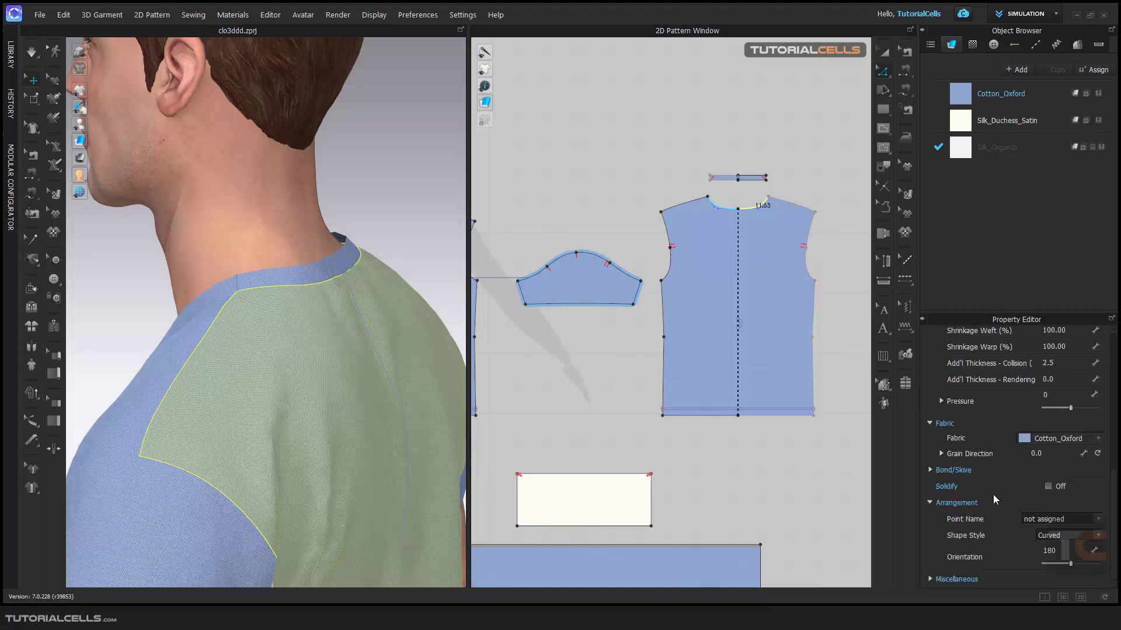
scroll(993, 495, "up", 5)
scroll(992, 495, "up", 2)
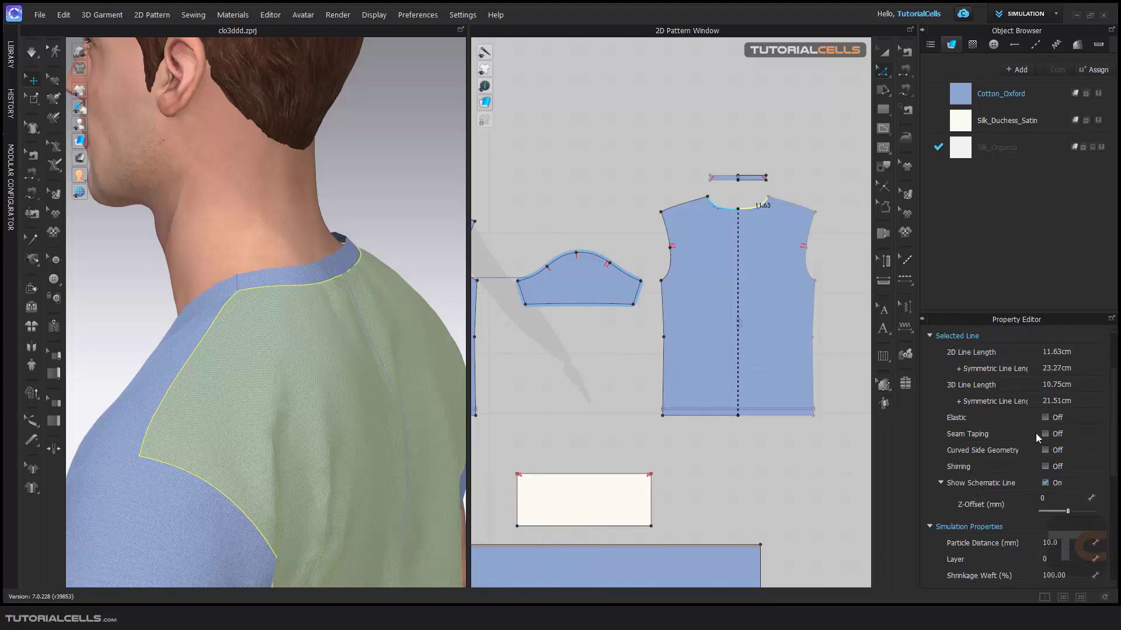
Step: Apply seam taping along the T-shirt back piece's neckline and check it on the avatar
left_click(845, 171)
left_click(897, 166)
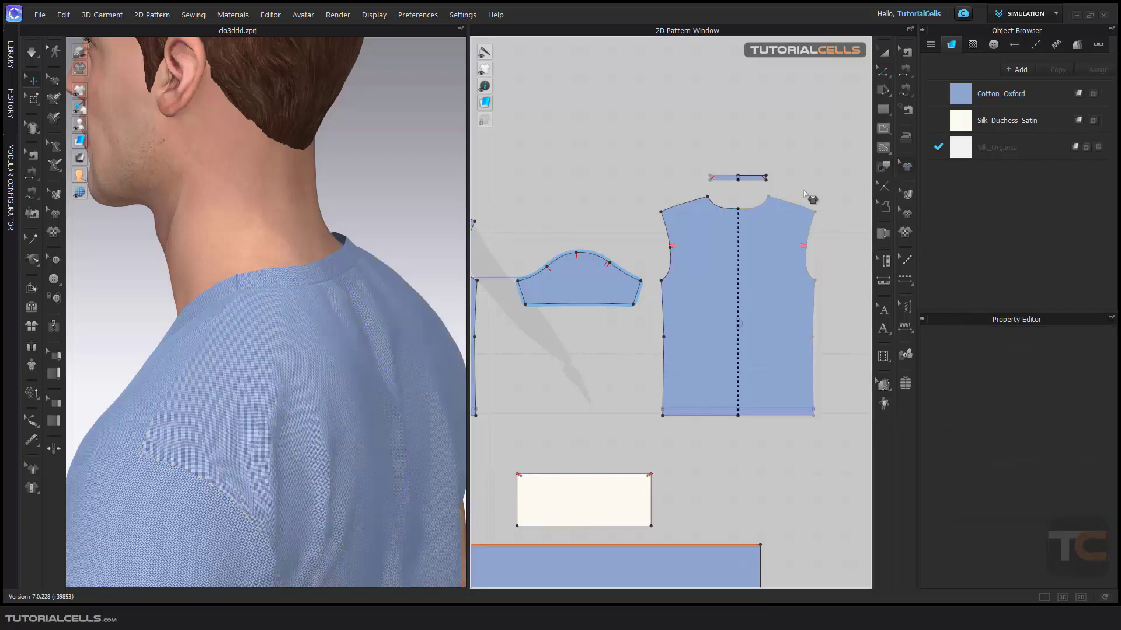
left_click(758, 205)
right_click_drag(340, 305, 251, 305)
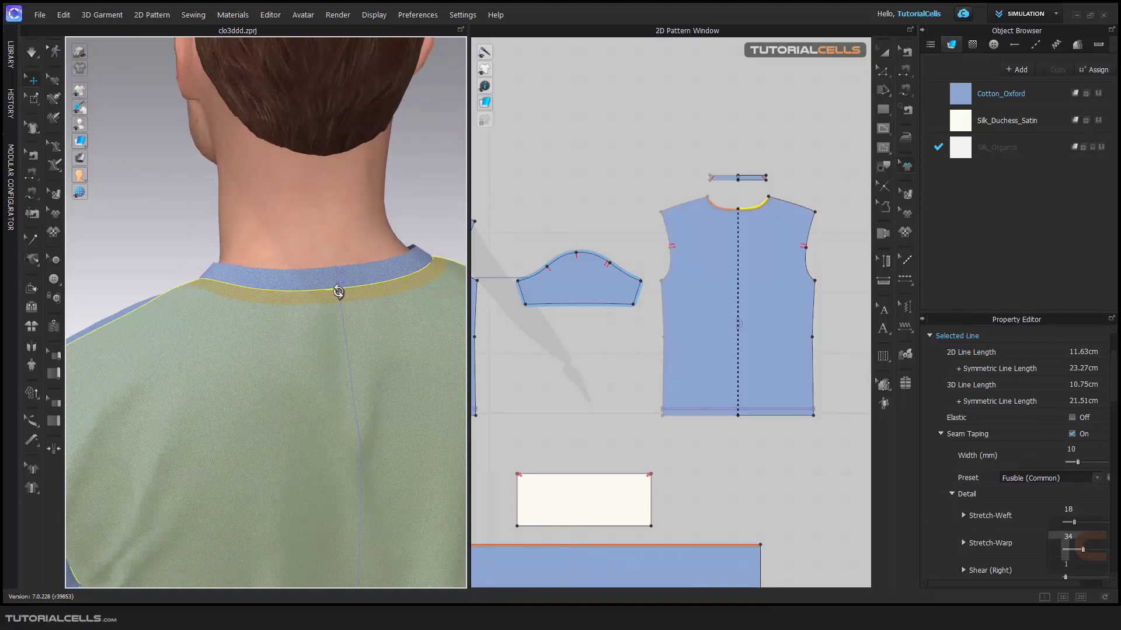
right_click_drag(335, 292, 388, 305)
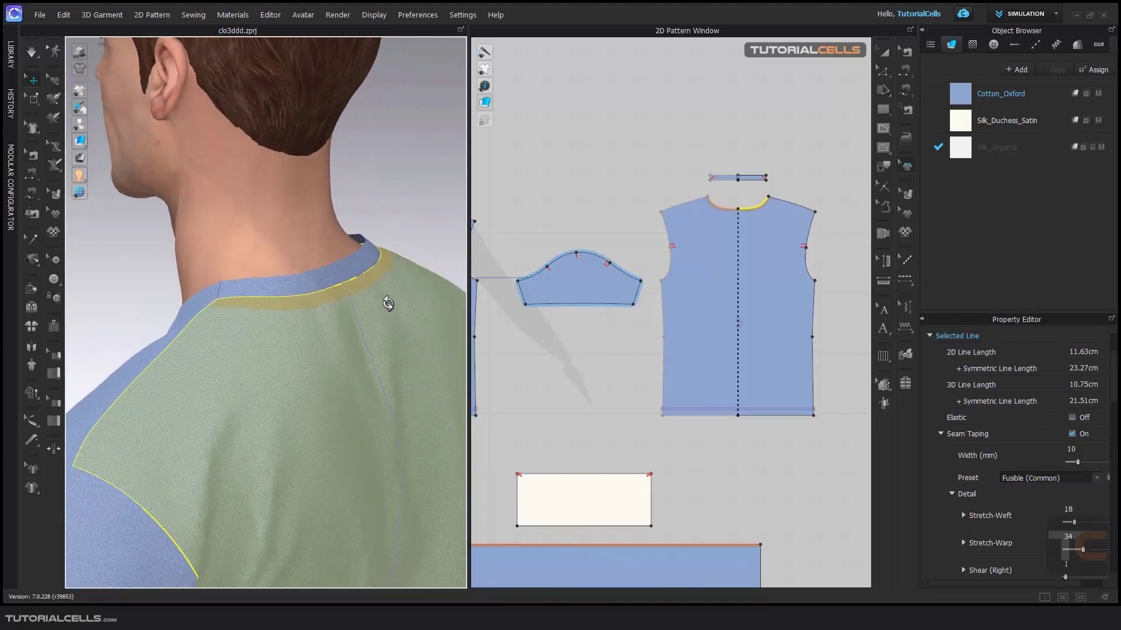
Step: Apply seam taping along the back neckband's lower edge and briefly simulate the shirt
scroll(640, 327, "down", 2)
scroll(640, 327, "down", 4)
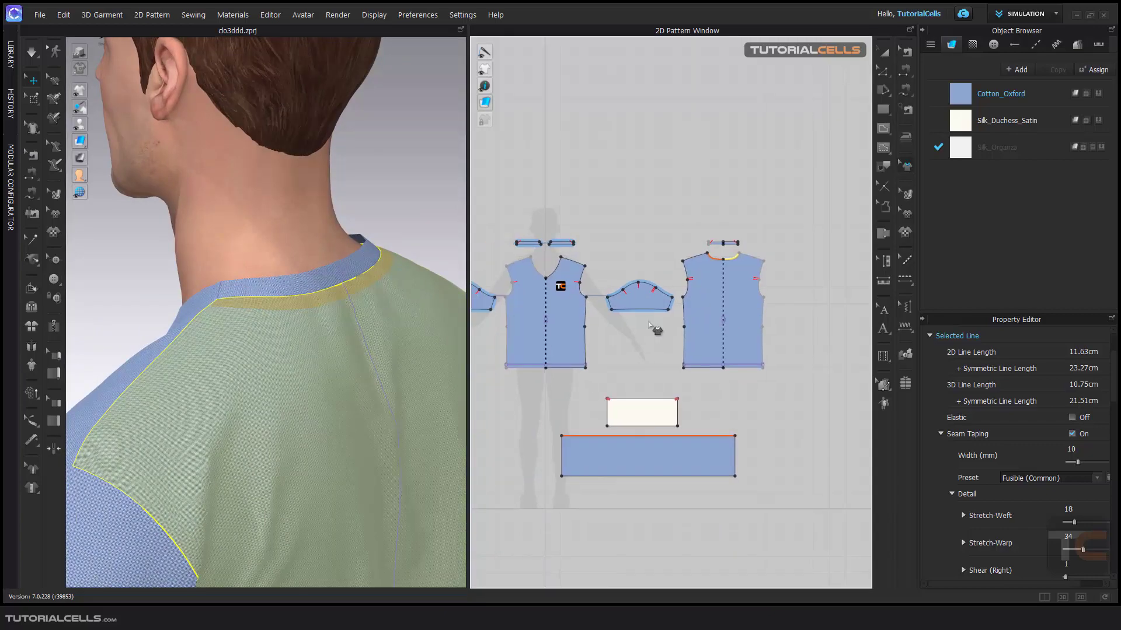
scroll(725, 252, "up", 5)
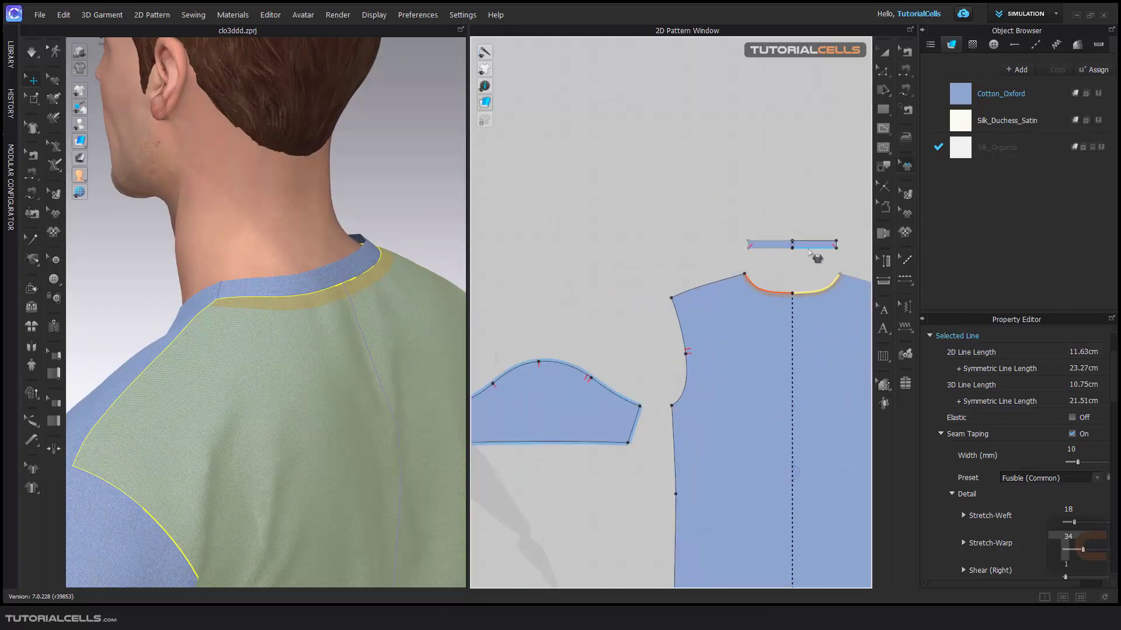
left_click(811, 248)
right_click_drag(368, 280, 432, 264)
left_click(370, 287)
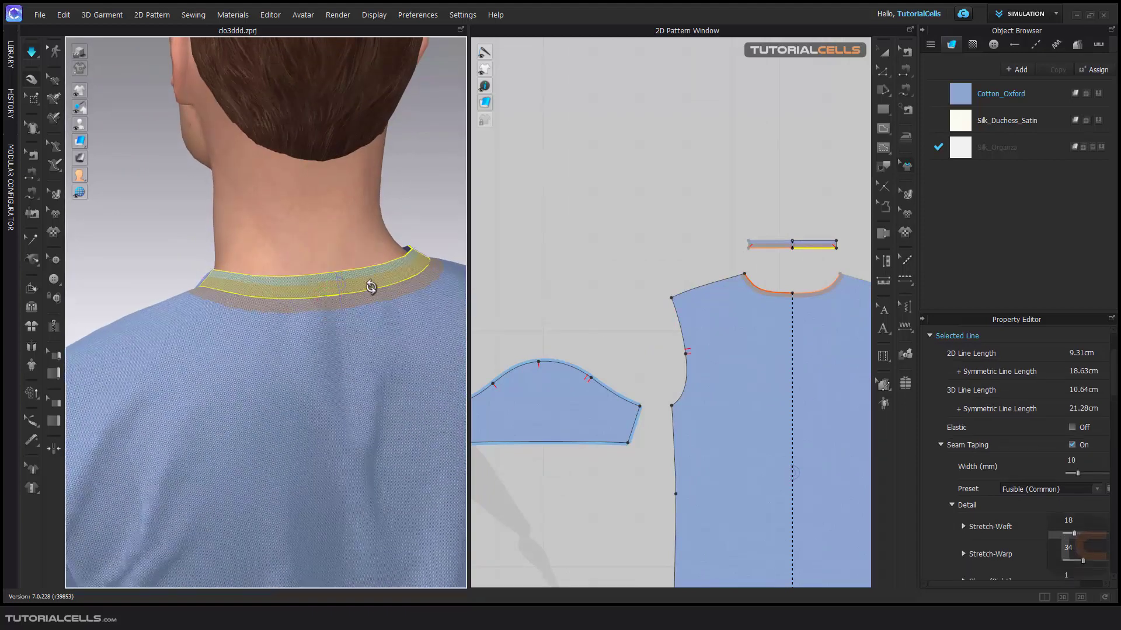
left_click(311, 302)
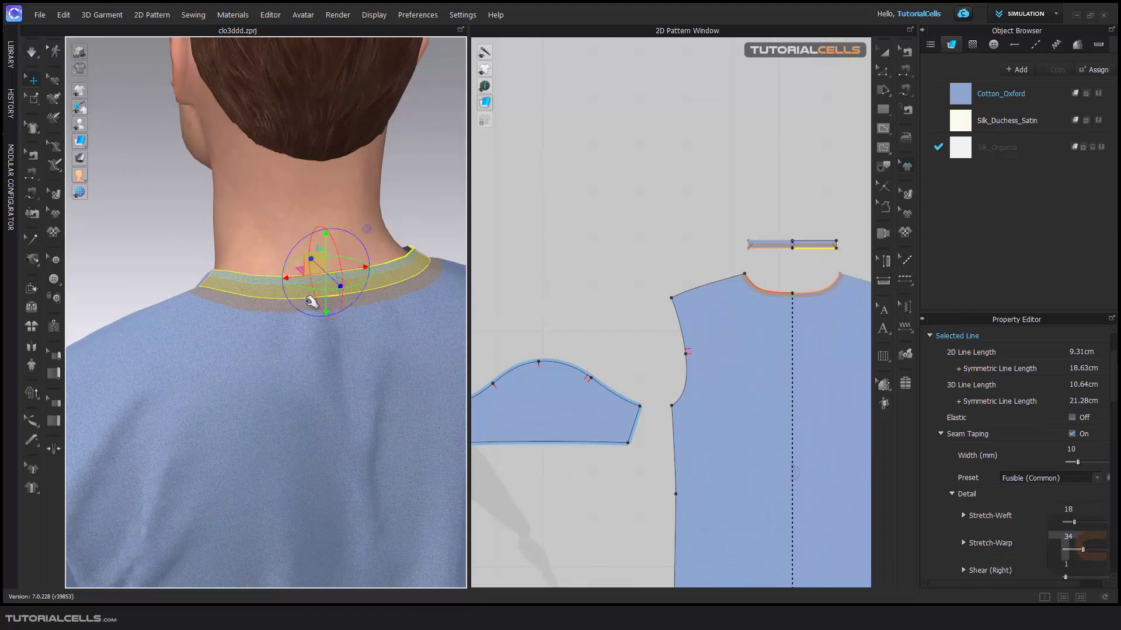
Step: Examine the shirt from the front and the taped back neckline and neckband in the 2D patterns
right_click_drag(313, 300, 450, 346)
scroll(863, 325, "down", 6)
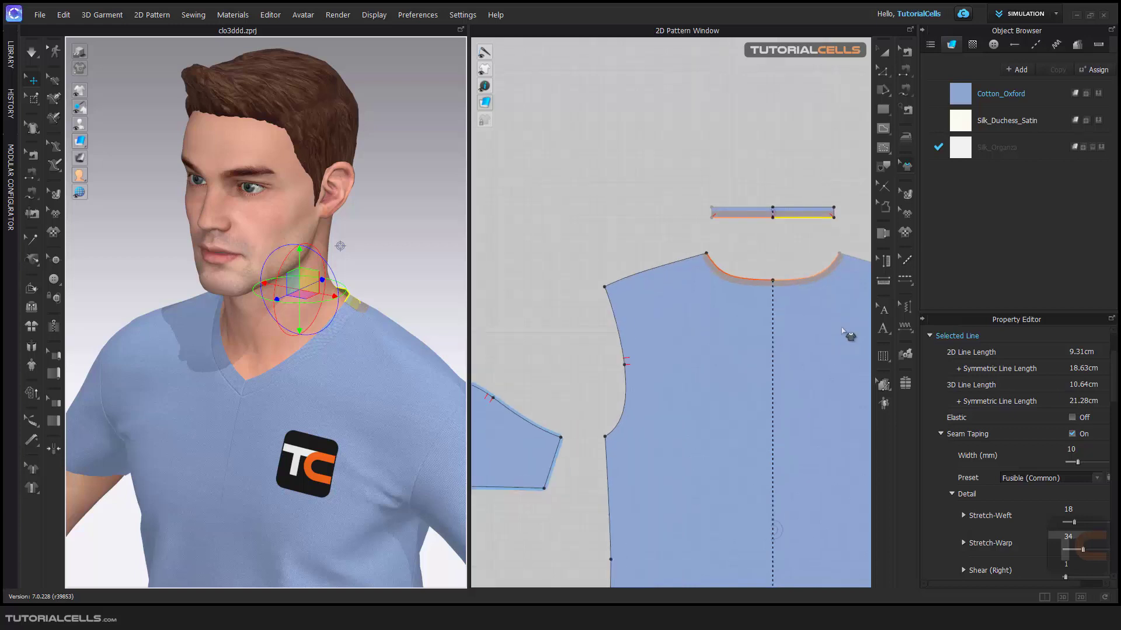
right_click_drag(350, 379, 358, 368)
middle_click_drag(358, 368, 355, 289)
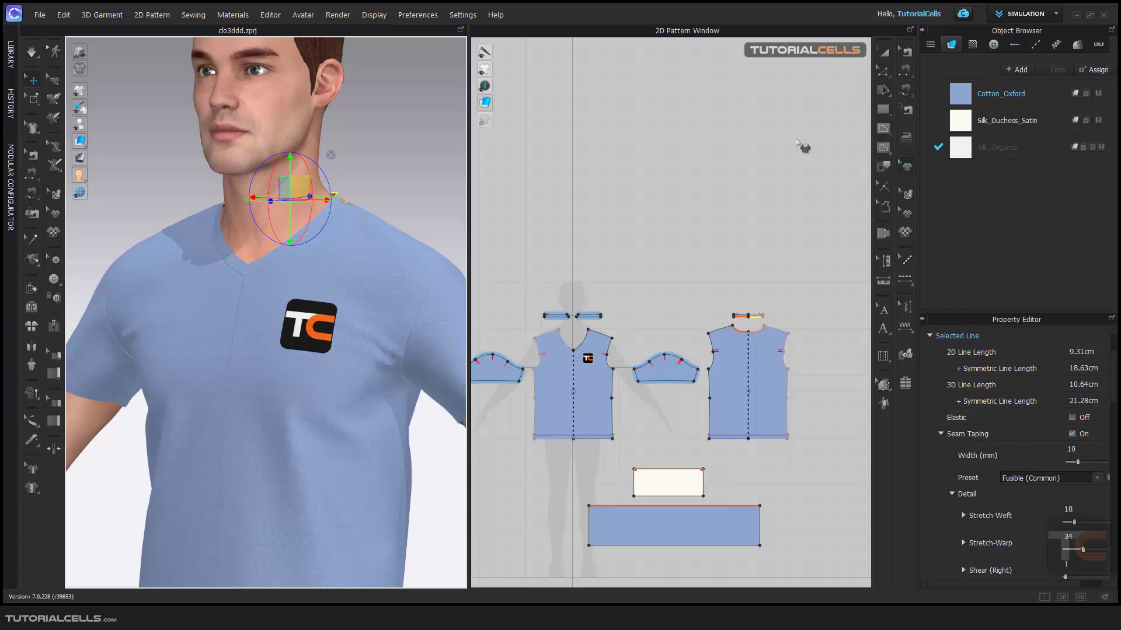
scroll(757, 334, "up", 5)
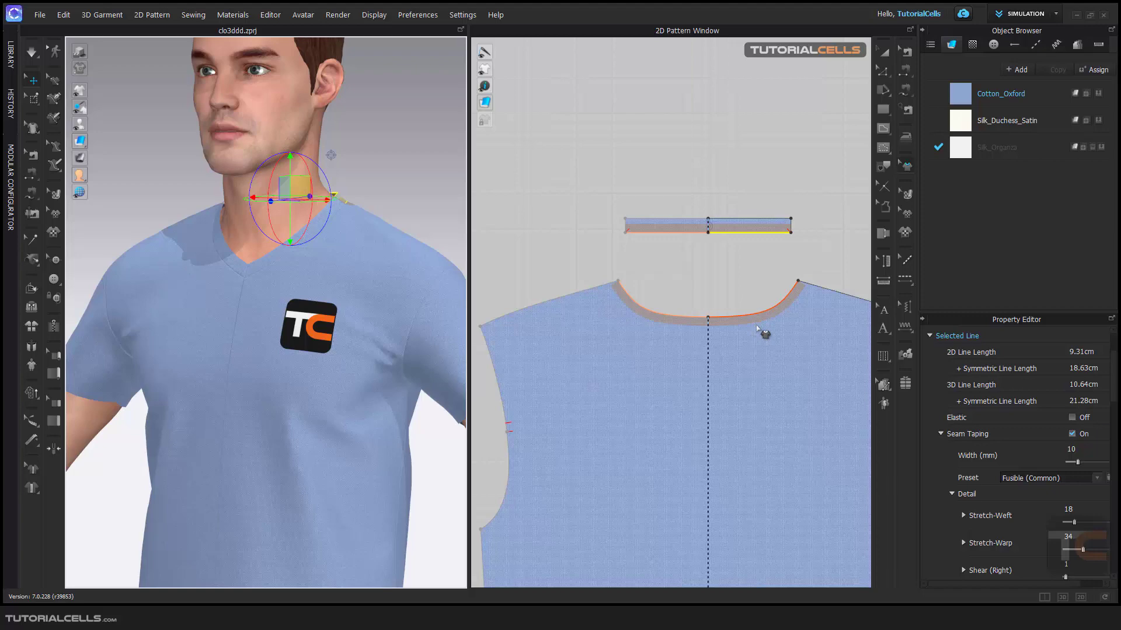
scroll(762, 333, "up", 5)
scroll(757, 327, "down", 3)
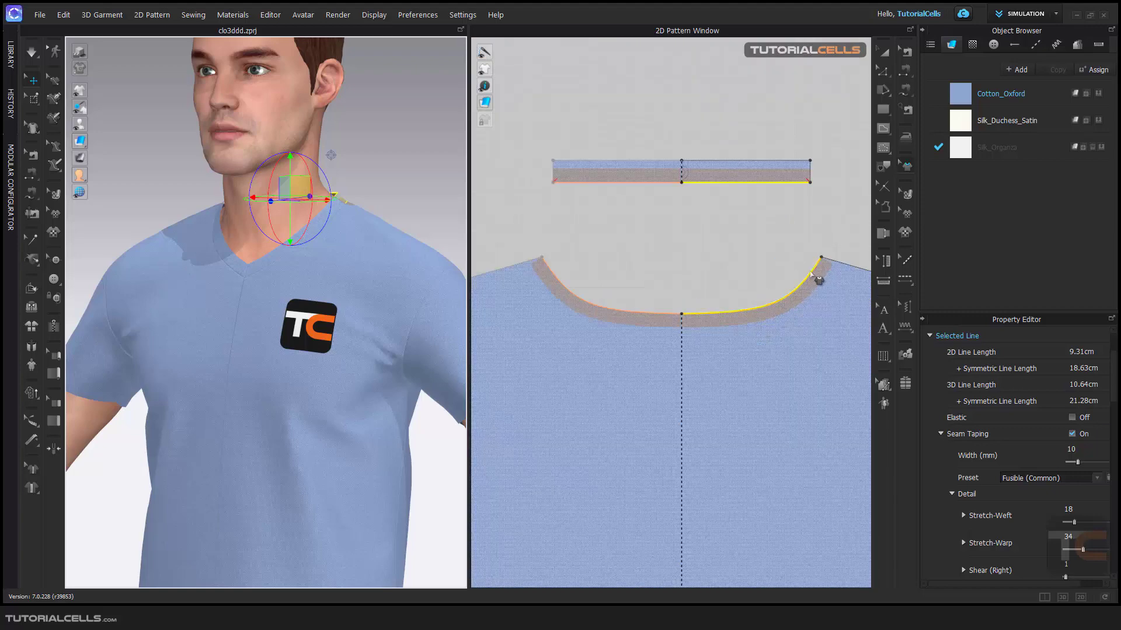